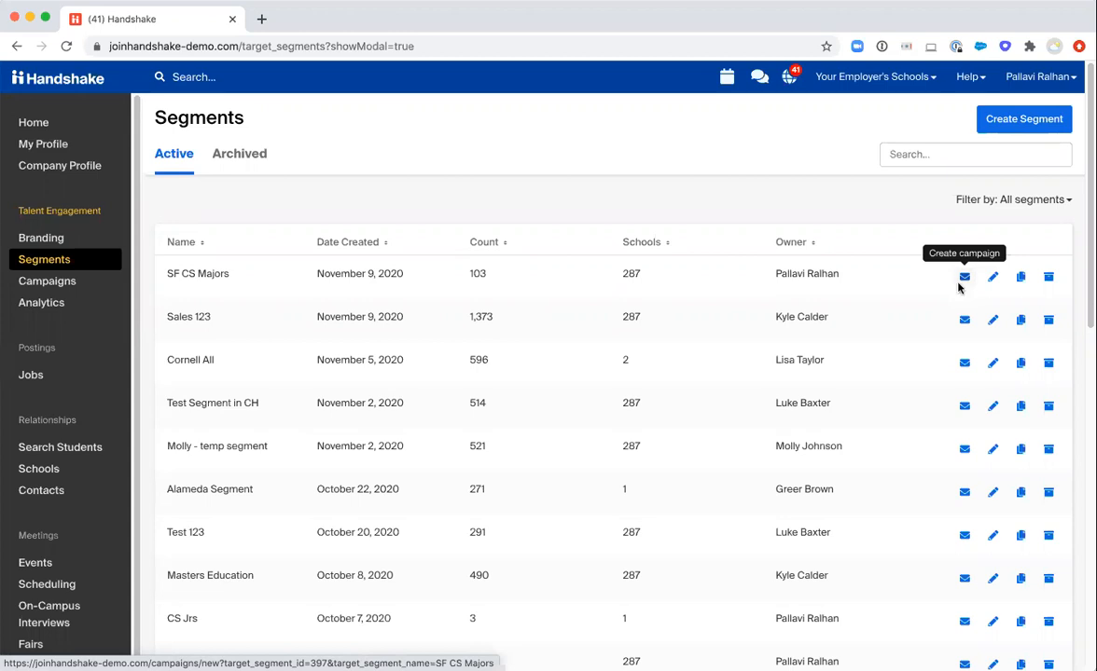
- Start a Job campaign for the SF CS Majors segment and name it "SF CS Majors"
left_click(960, 287)
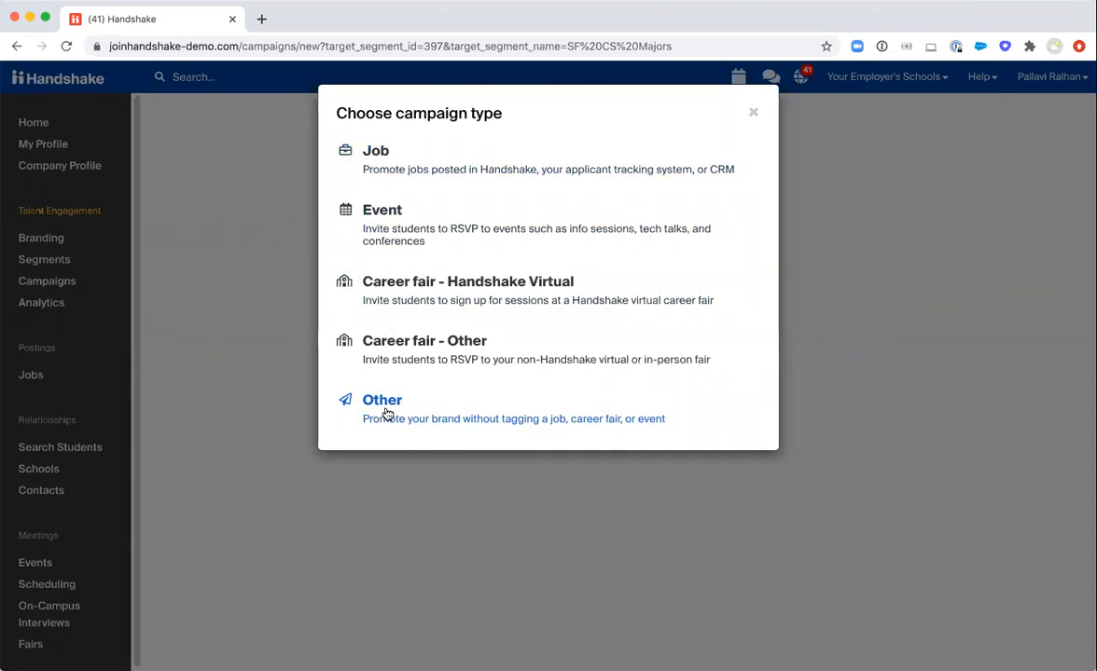
left_click(402, 171)
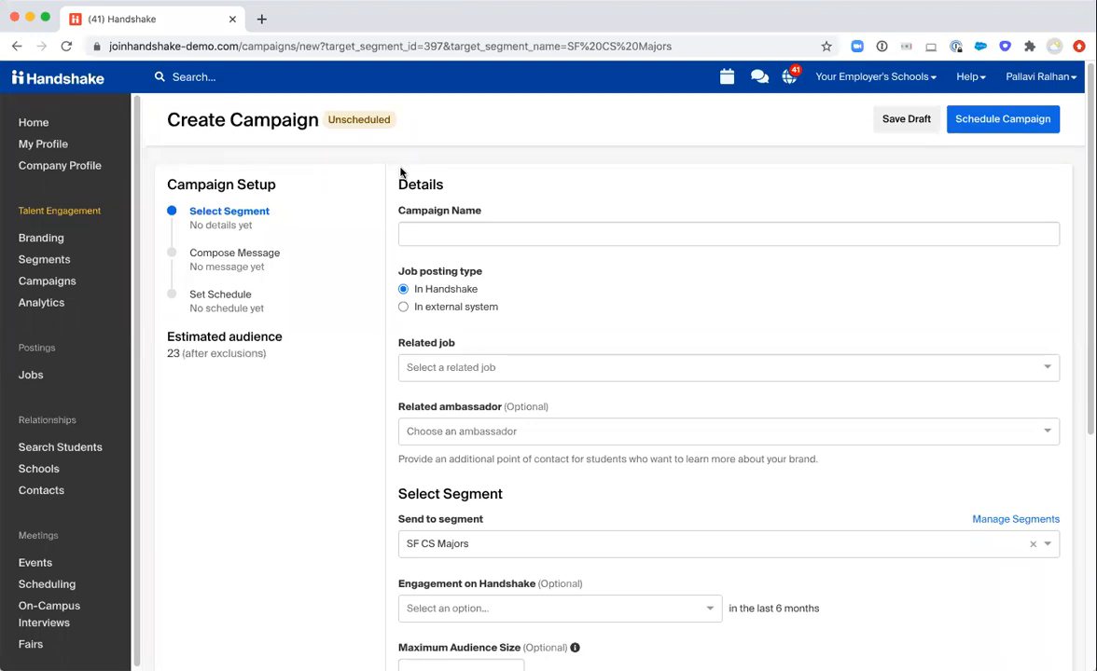
left_click(440, 233)
type("SF CS Majors")
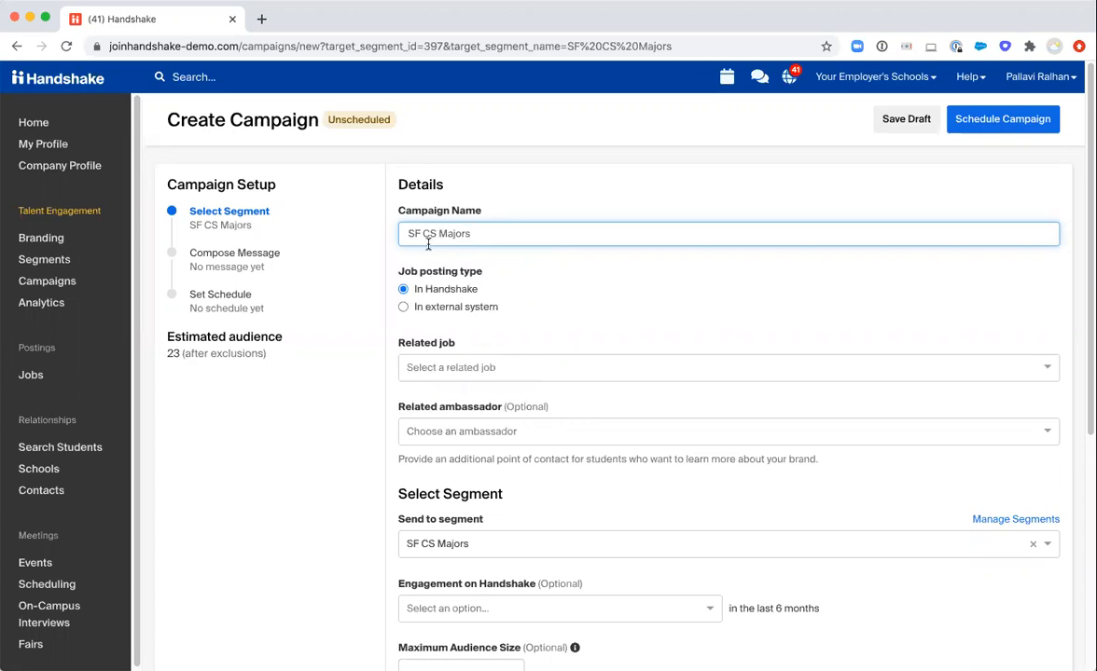
- Choose "#2652: Senior Manager, Logistics" as the campaign's related job in Handshake
left_click_drag(401, 271, 494, 279)
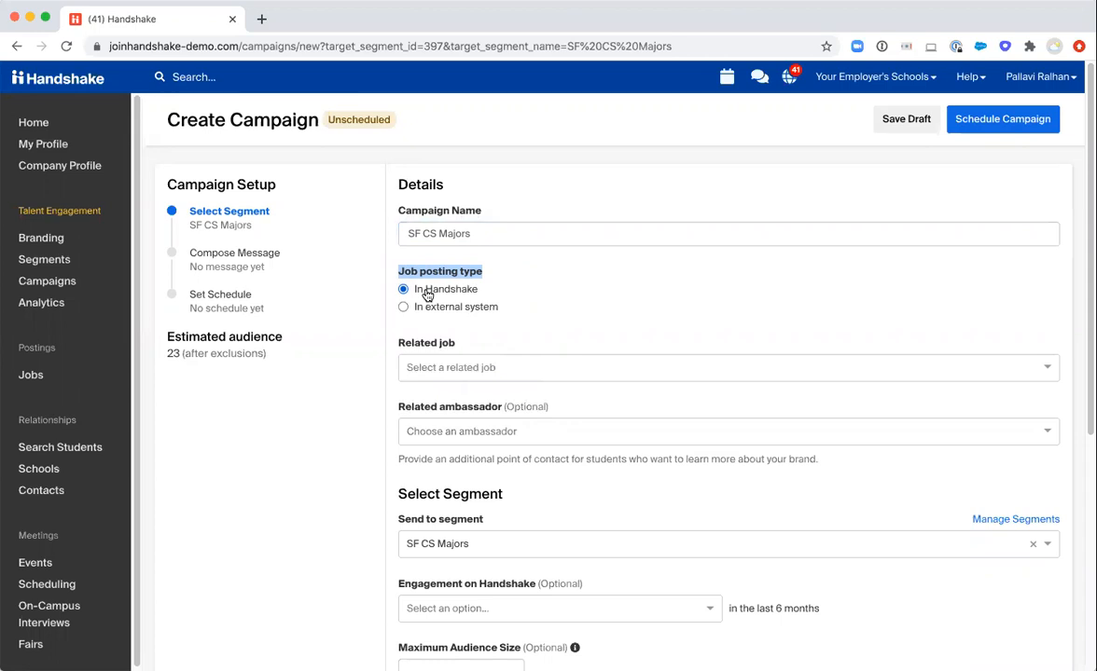
left_click(437, 368)
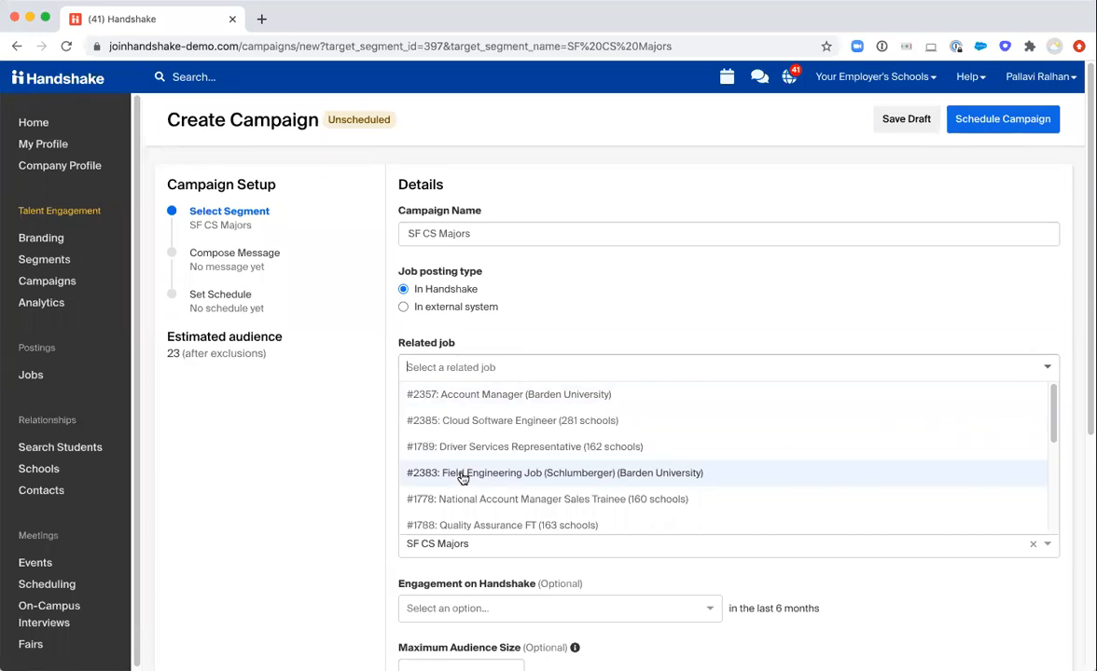
scroll(461, 478, "down", 5)
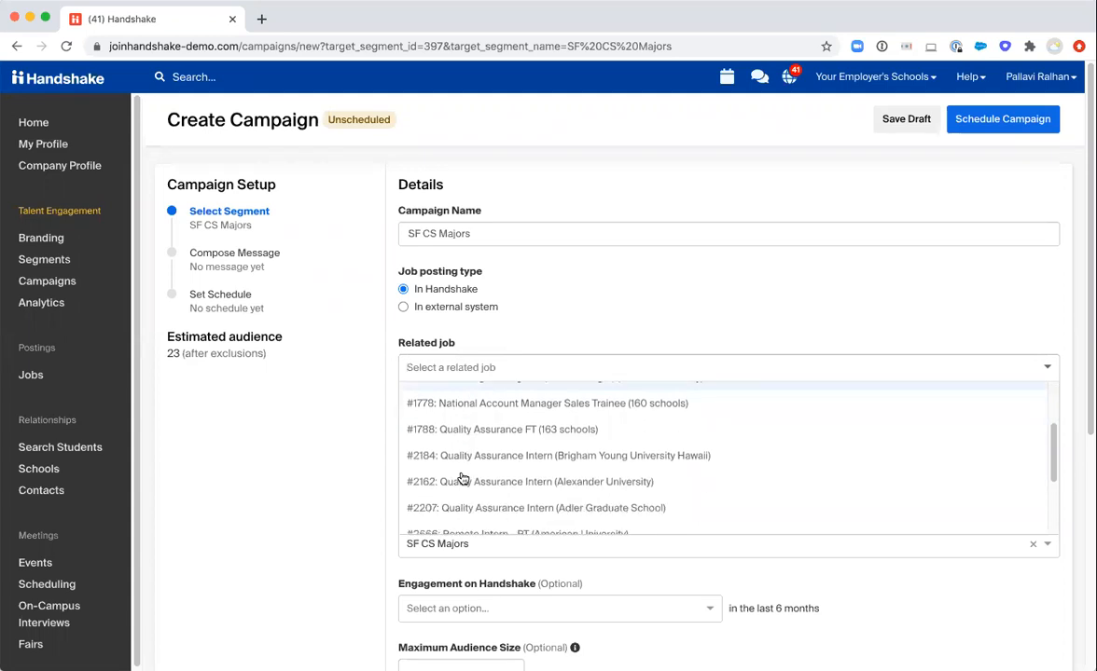
scroll(459, 443, "down", 1)
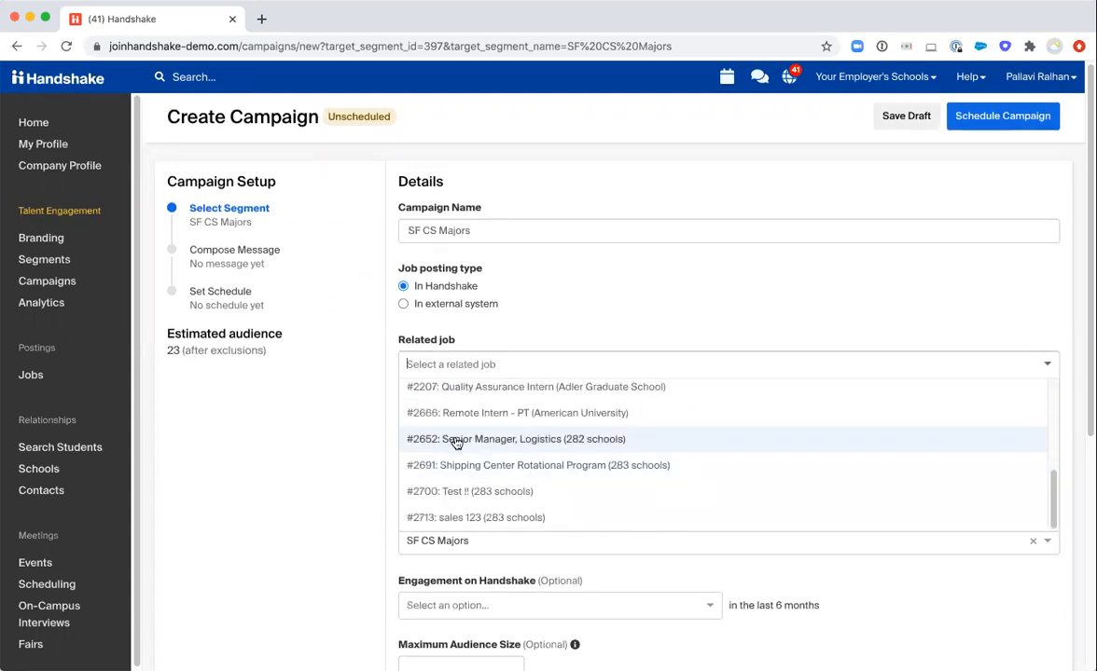
left_click(457, 442)
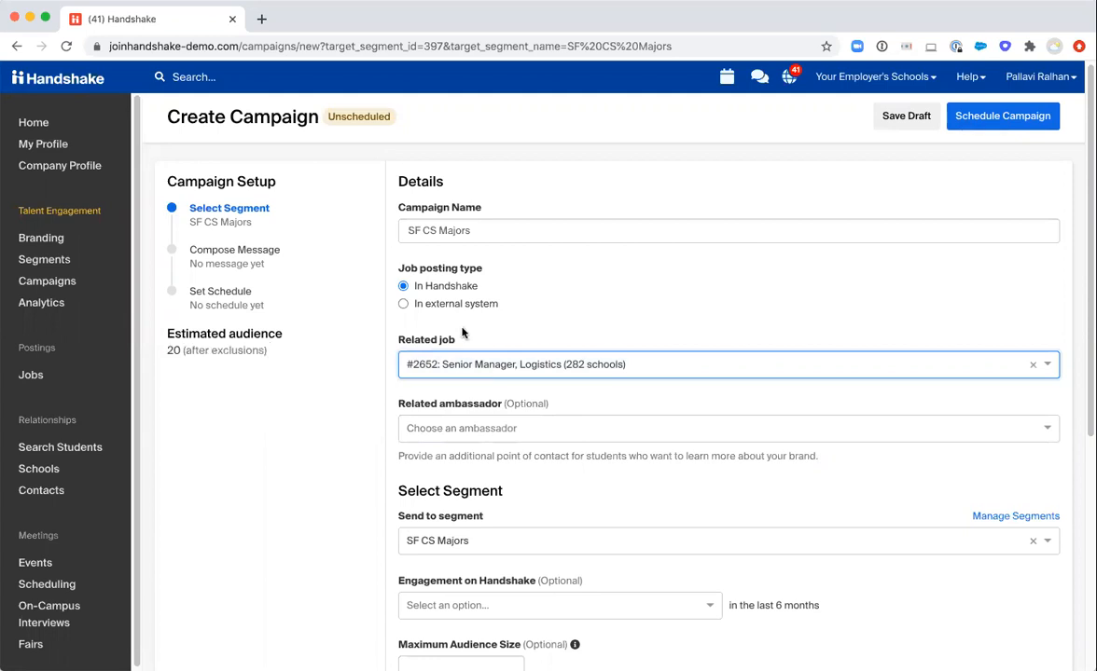
- Review the campaign's target segment, maximum audience size and exclusion options
scroll(499, 330, "down", 3)
left_click(408, 397)
left_click_drag(486, 400, 398, 401)
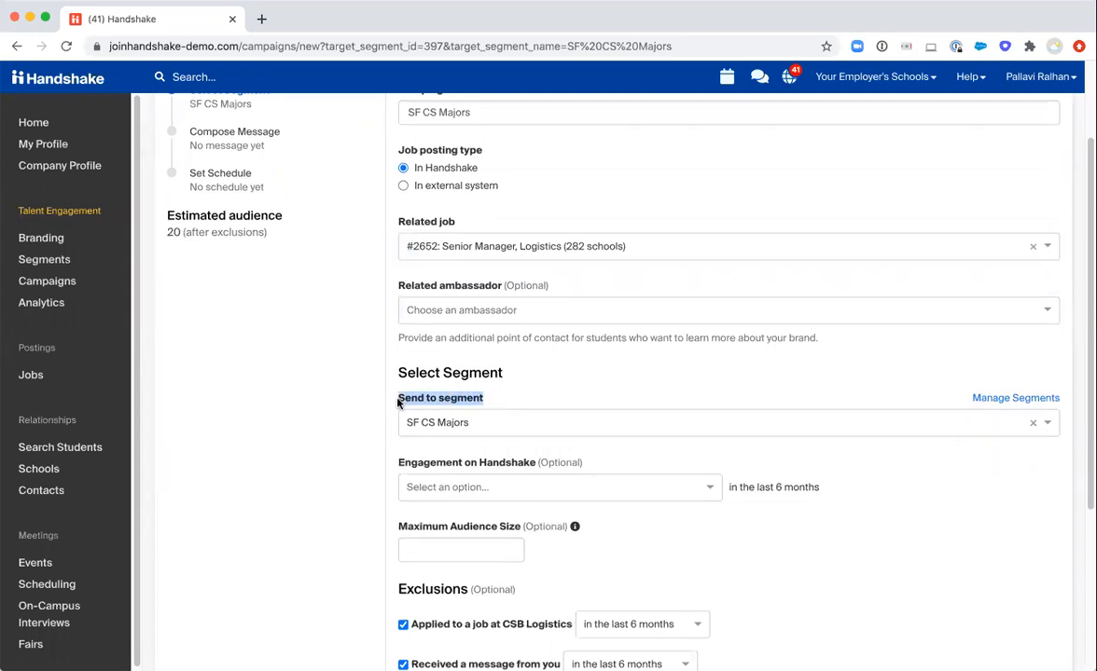
left_click_drag(397, 528, 522, 529)
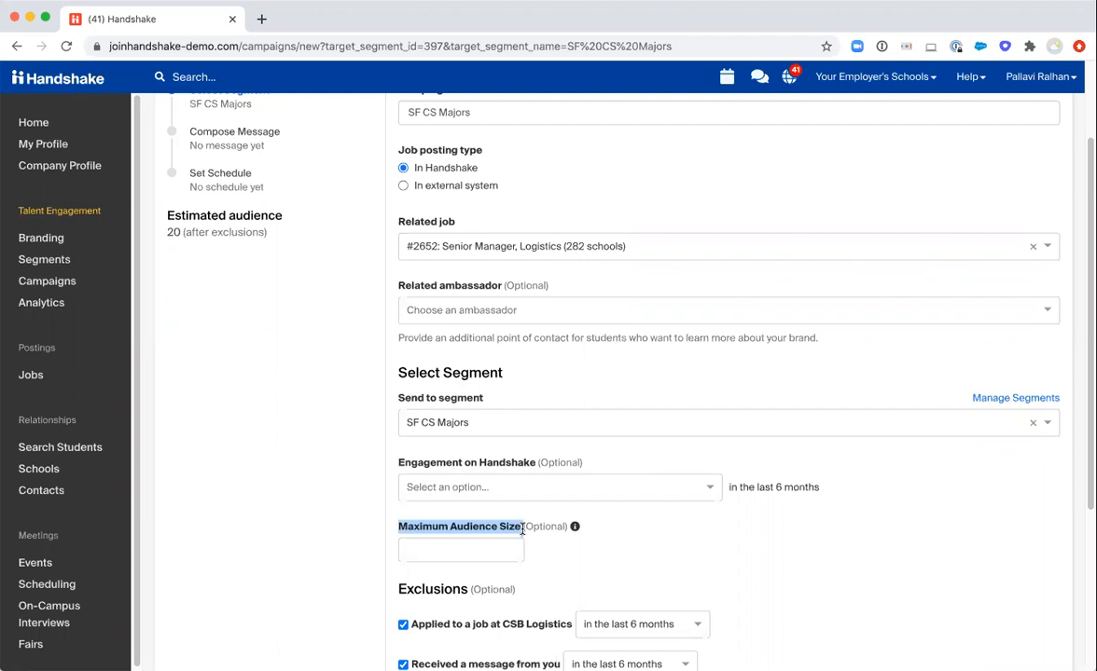
scroll(522, 528, "down", 5)
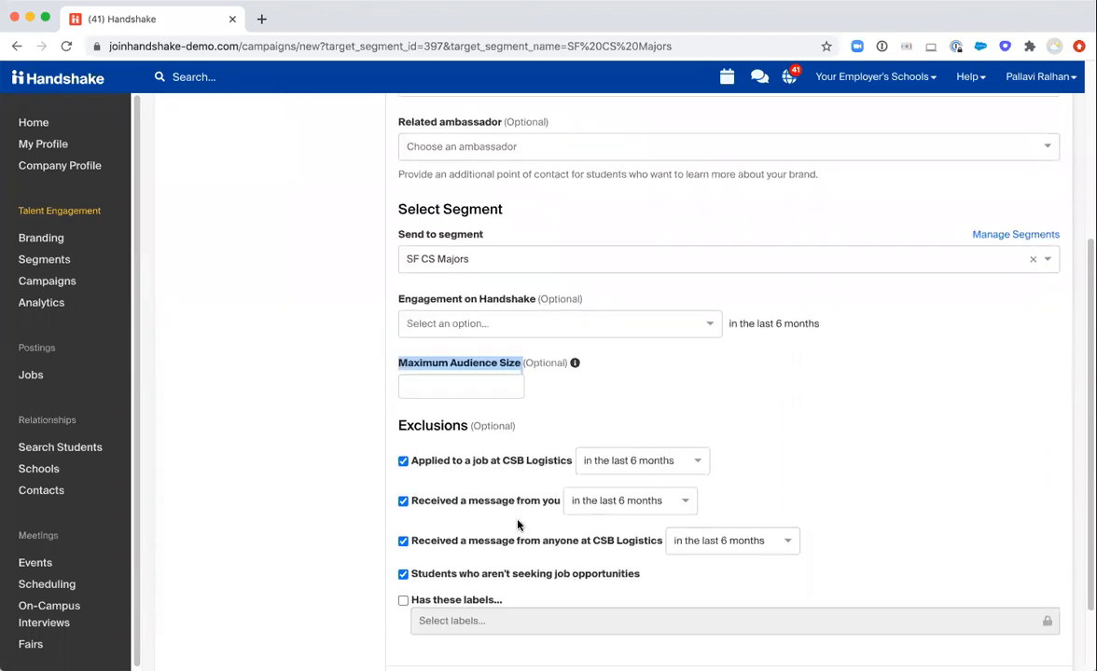
scroll(407, 434, "down", 1)
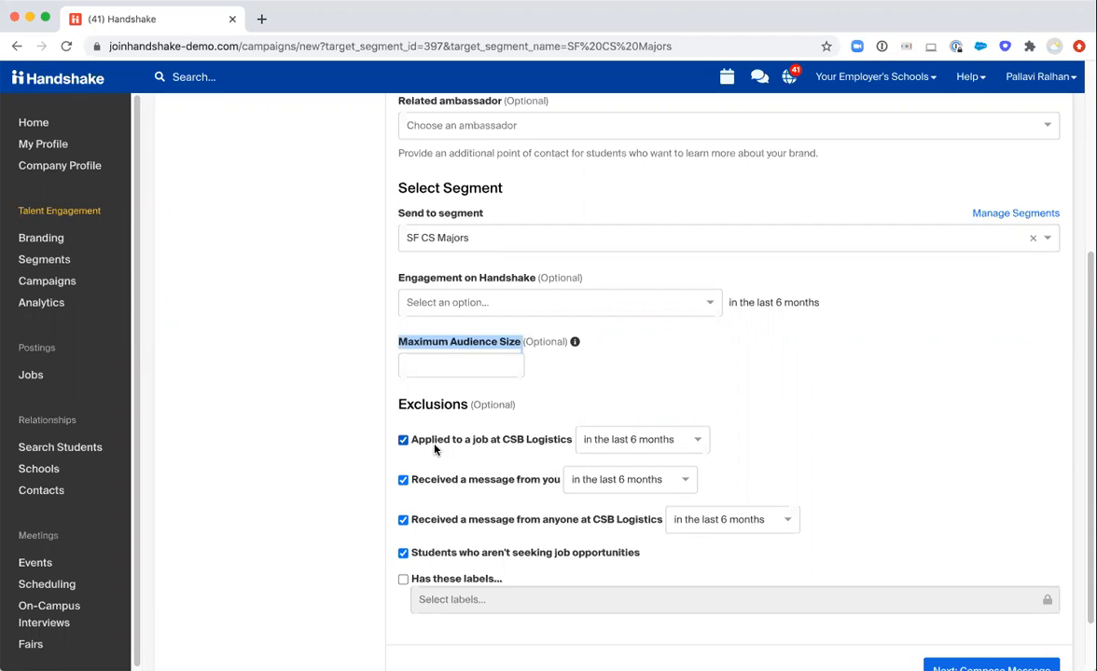
left_click(360, 455)
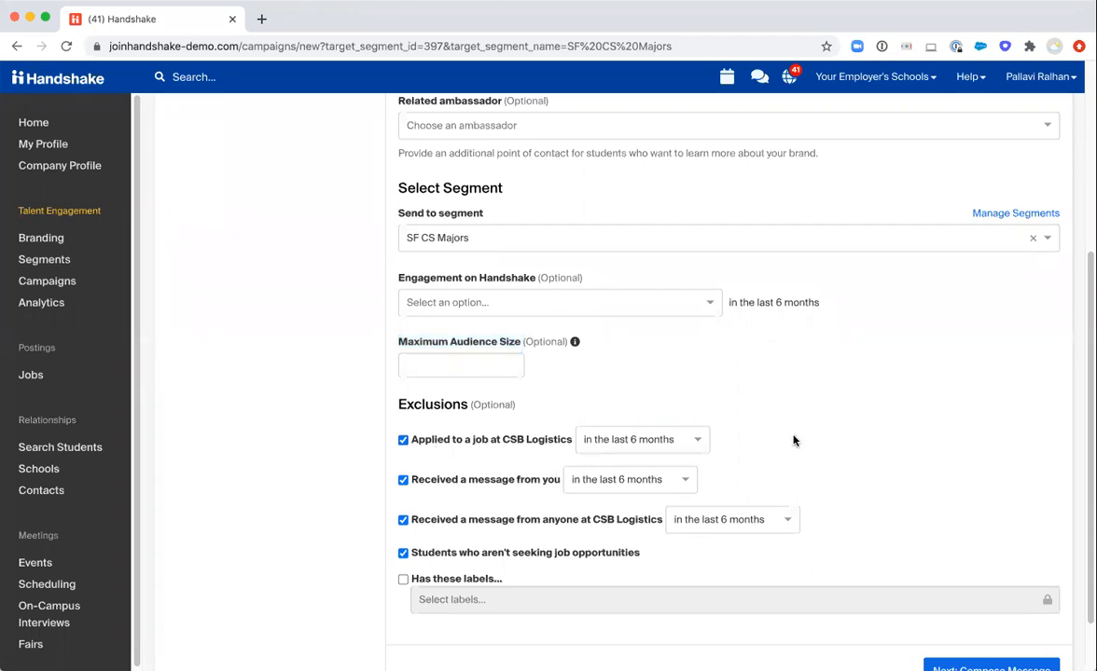
- Set the job application and both received-message exclusions to "in the last 1 month" and continue to composing the message
left_click(700, 440)
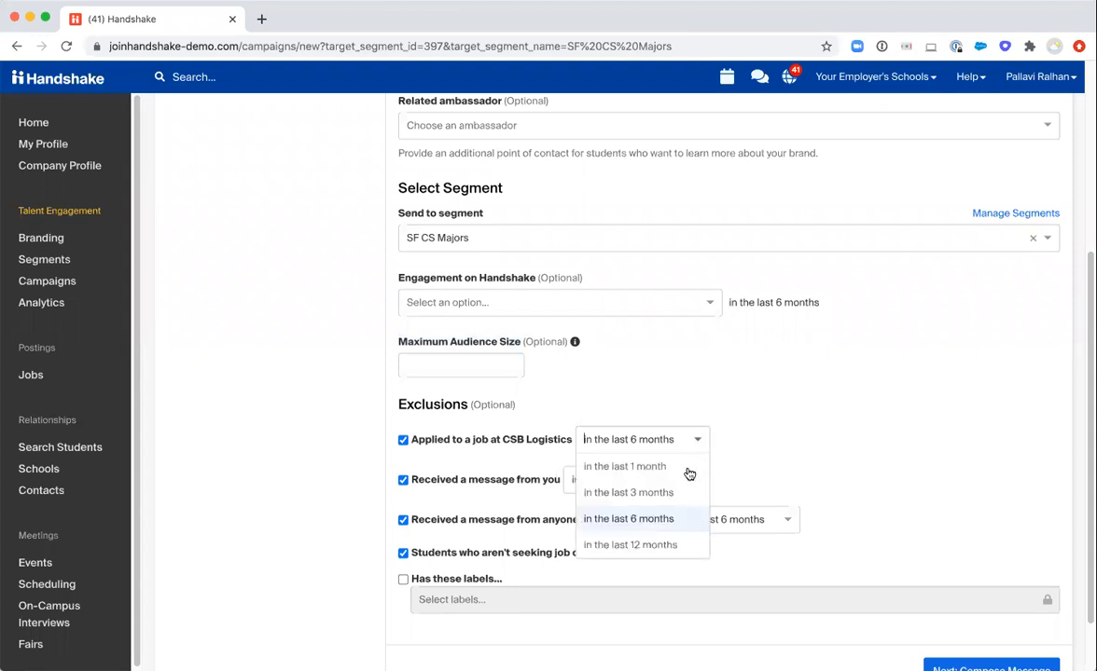
left_click(690, 477)
left_click(688, 481)
left_click(616, 507)
left_click(793, 523)
left_click(697, 546)
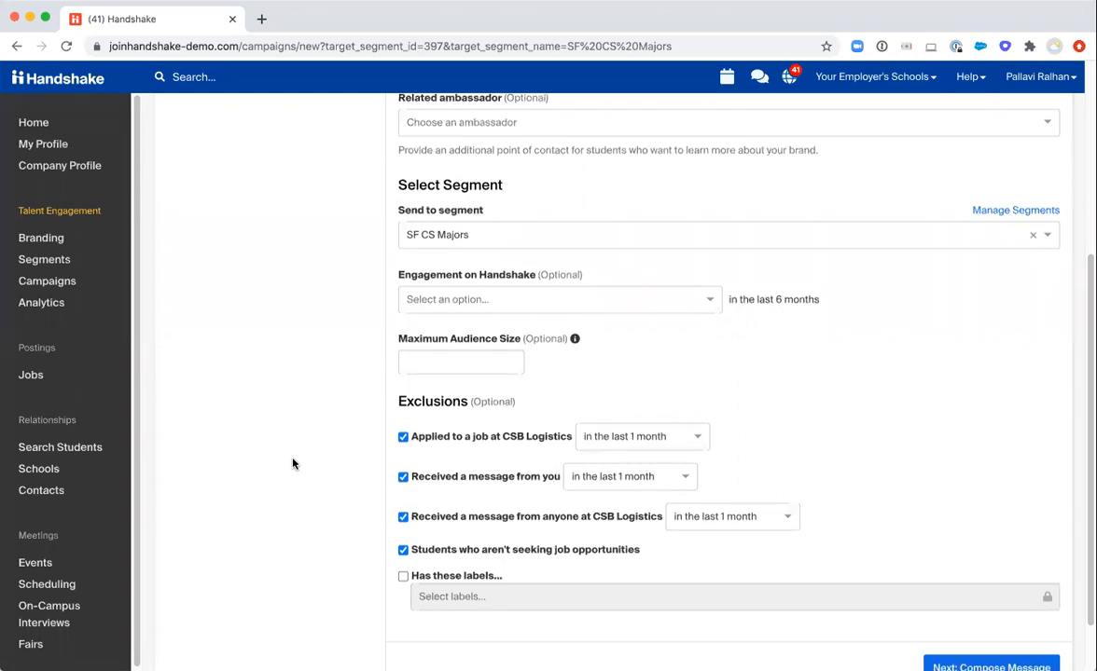
scroll(294, 466, "down", 2)
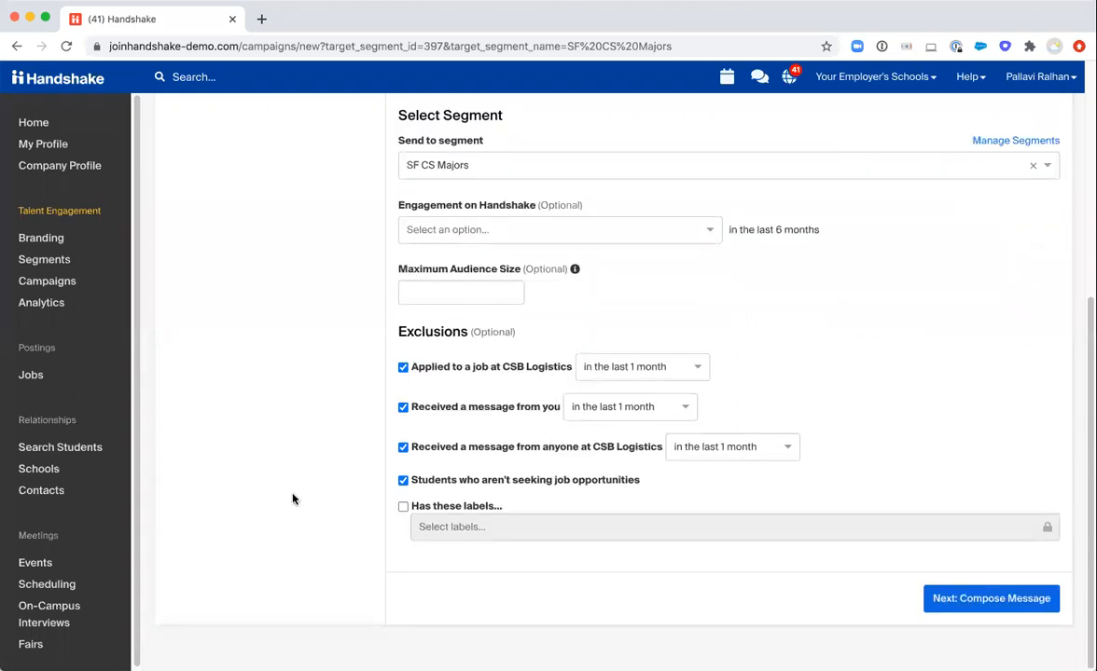
left_click(981, 602)
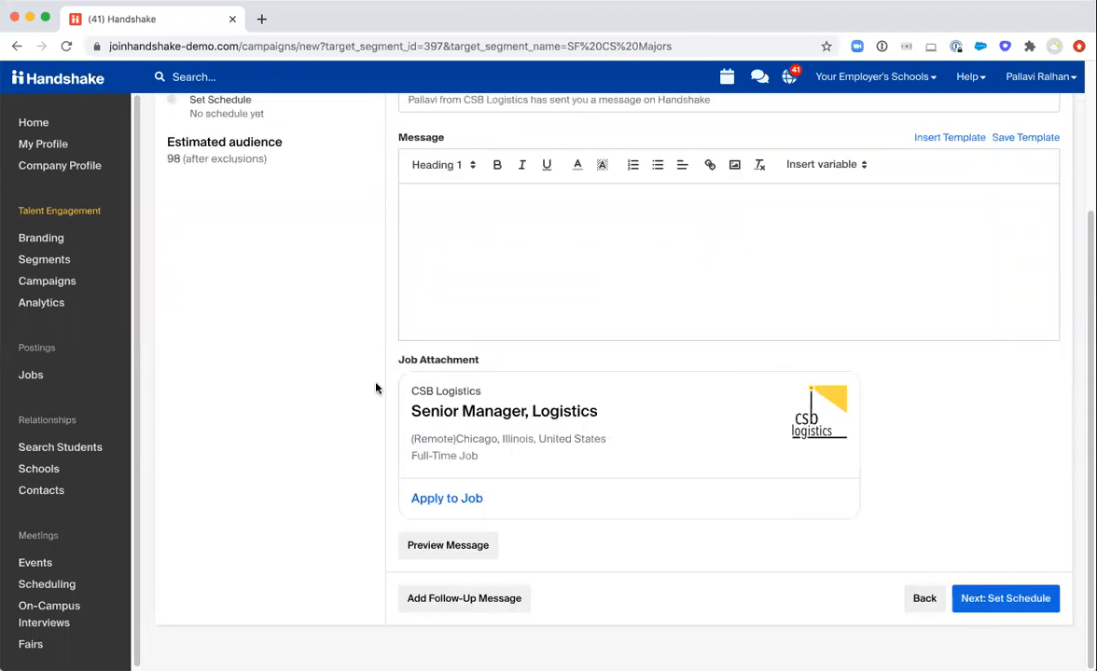
- Begin the message with the greeting "Hi {{first_name}}," using the First name variable, followed by a new paragraph
scroll(376, 388, "up", 3)
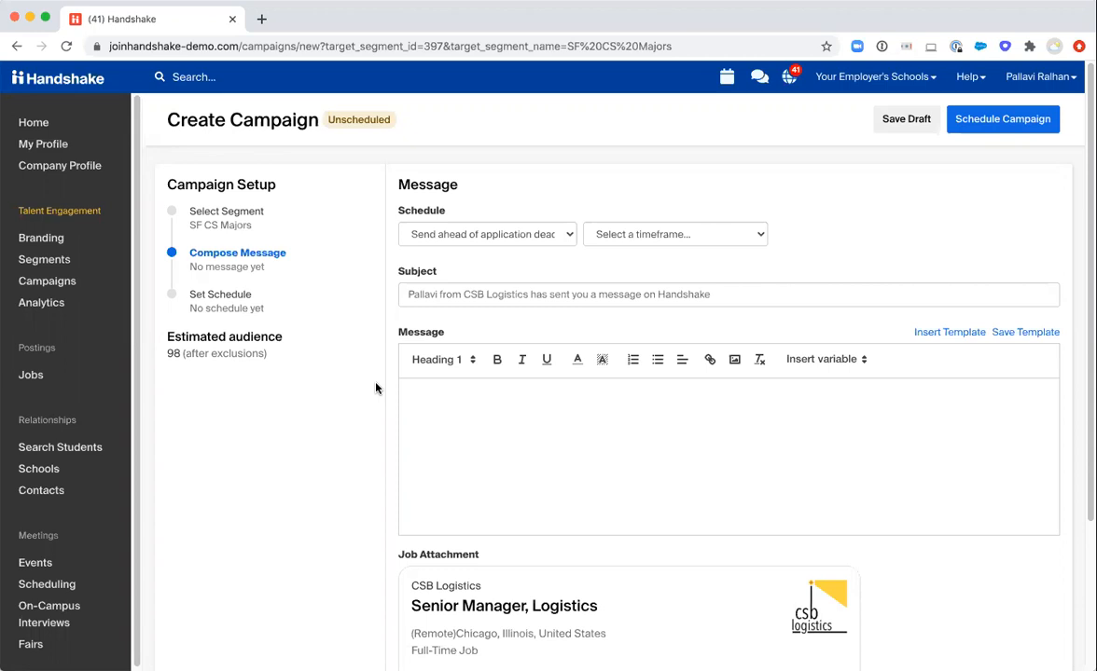
left_click(440, 399)
type("Hi")
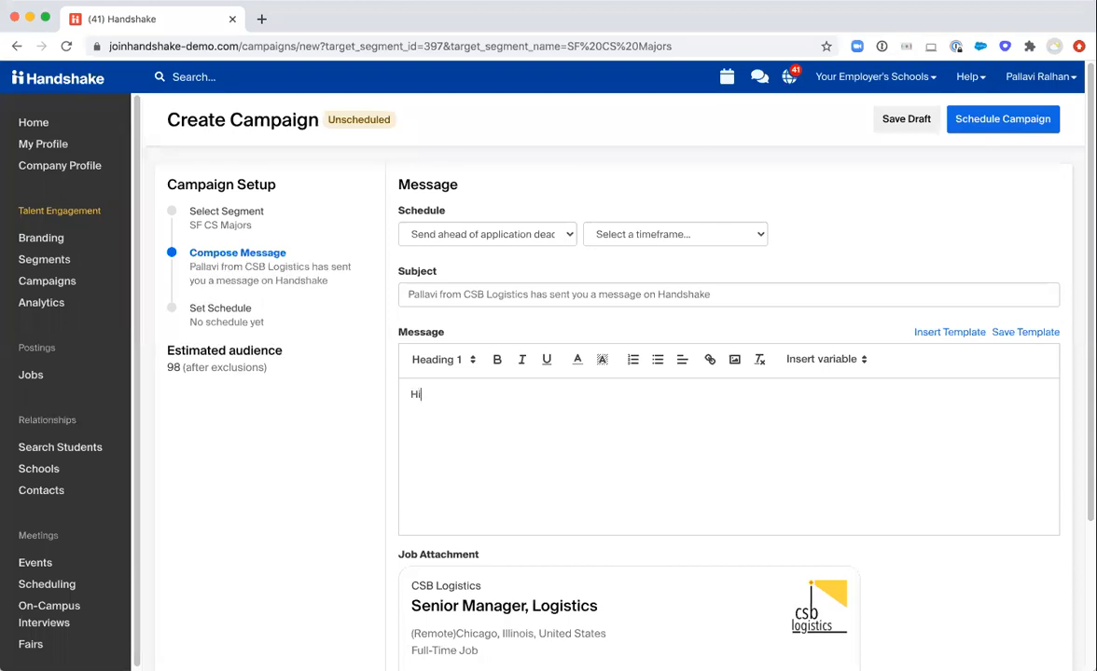
left_click(820, 368)
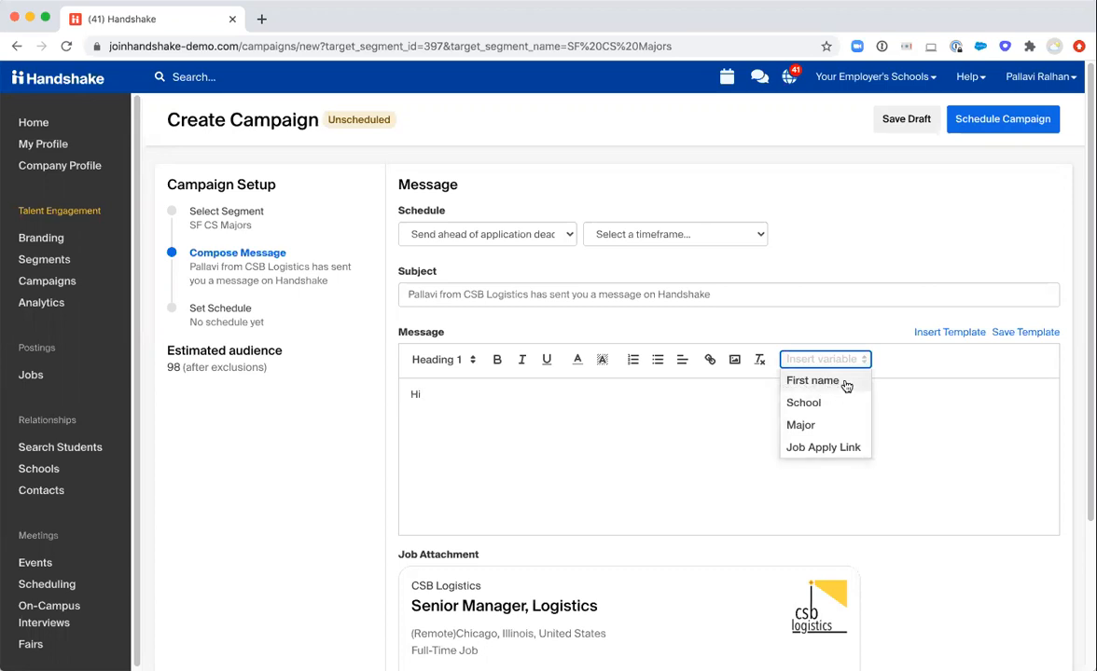
left_click(844, 382)
type(",")
key("Return")
key("Return")
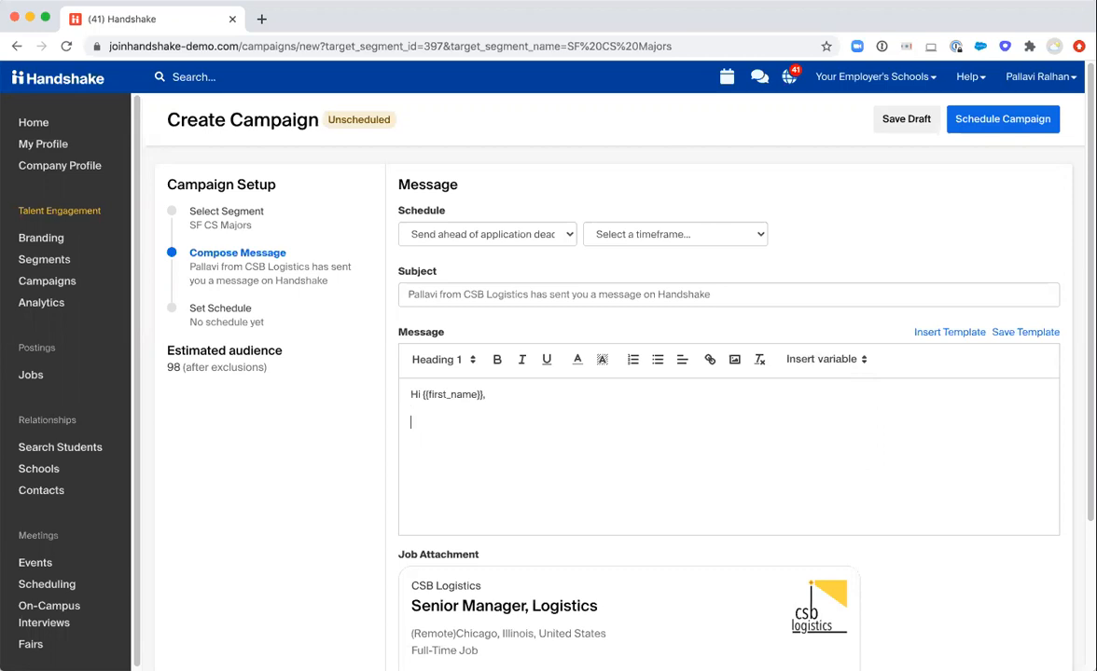
- Write "My name is", the sender's first name and "and I'm a campus recruiter for CSB Logistics.", correcting the spelling of recruiter
type("My name si p")
key("BackSpace")
key("BackSpace")
key("BackSpace")
key("BackSpace")
type("is Pallavi and I'm a campus recuriter")
key("BackSpace")
key("BackSpace")
key("BackSpace")
key("BackSpace")
key("BackSpace")
key("BackSpace")
type("uiter for CSB Logistics.")
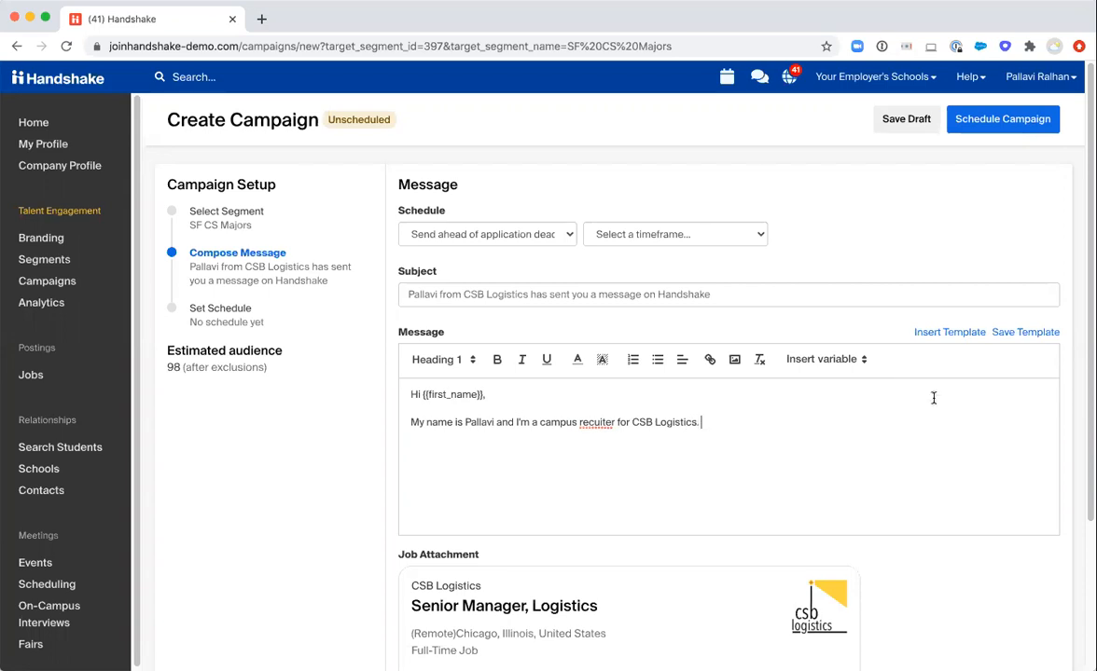
right_click(597, 421)
left_click(617, 358)
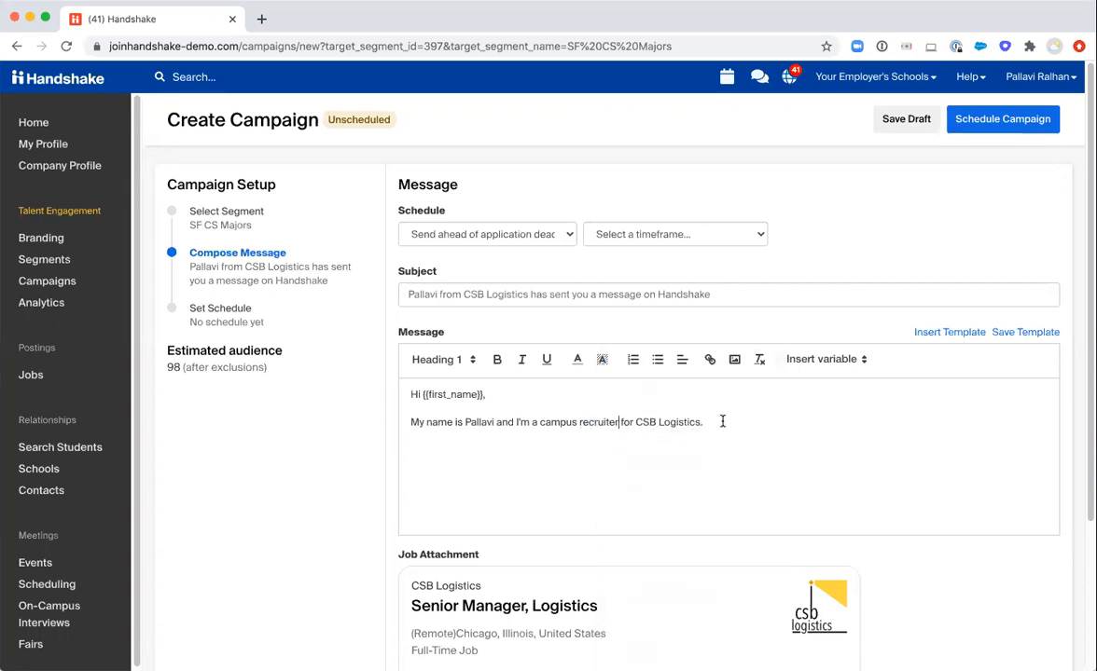
- Continue the paragraph with "I see you are pursuing a" followed by the Major variable
left_click(808, 361)
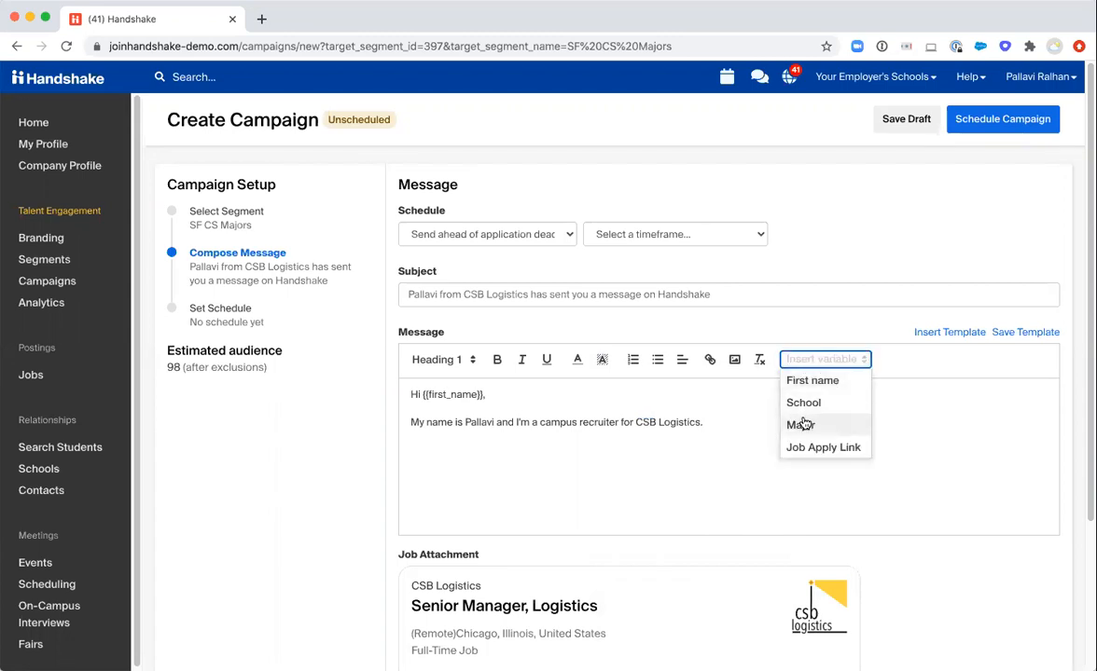
left_click(733, 422)
type("I see you are pursuing a")
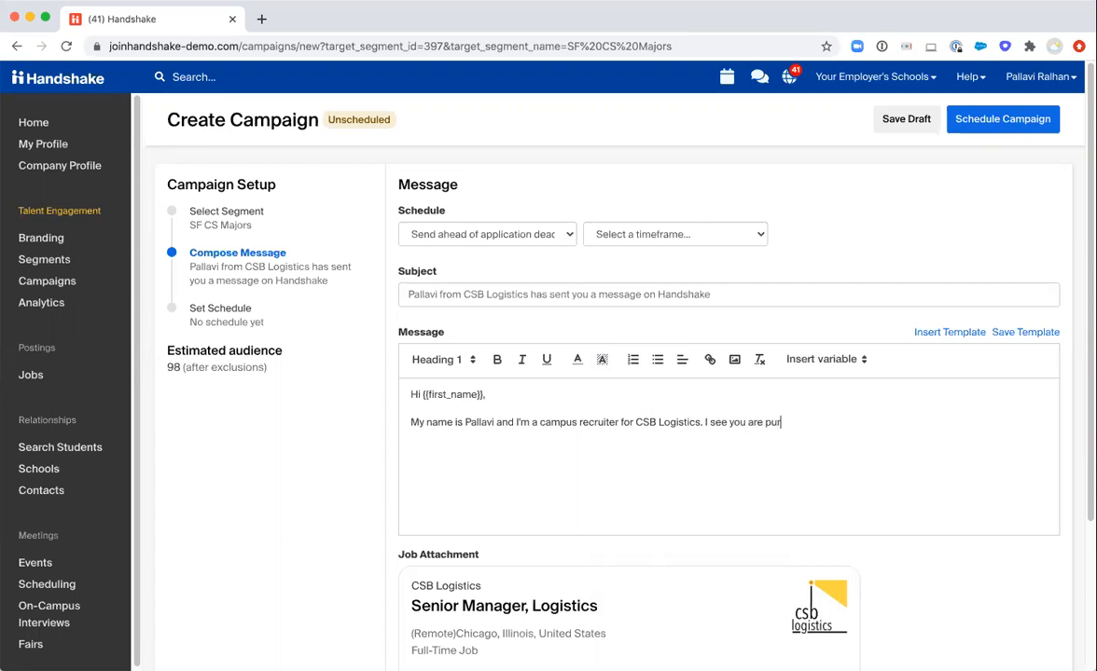
left_click(799, 362)
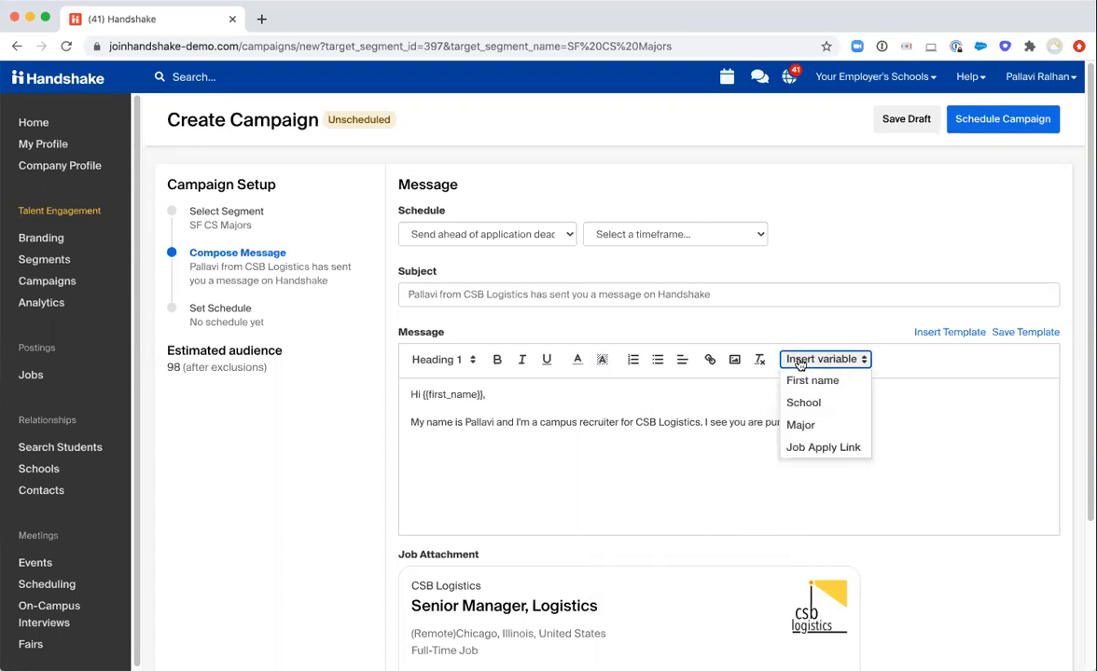
left_click(803, 422)
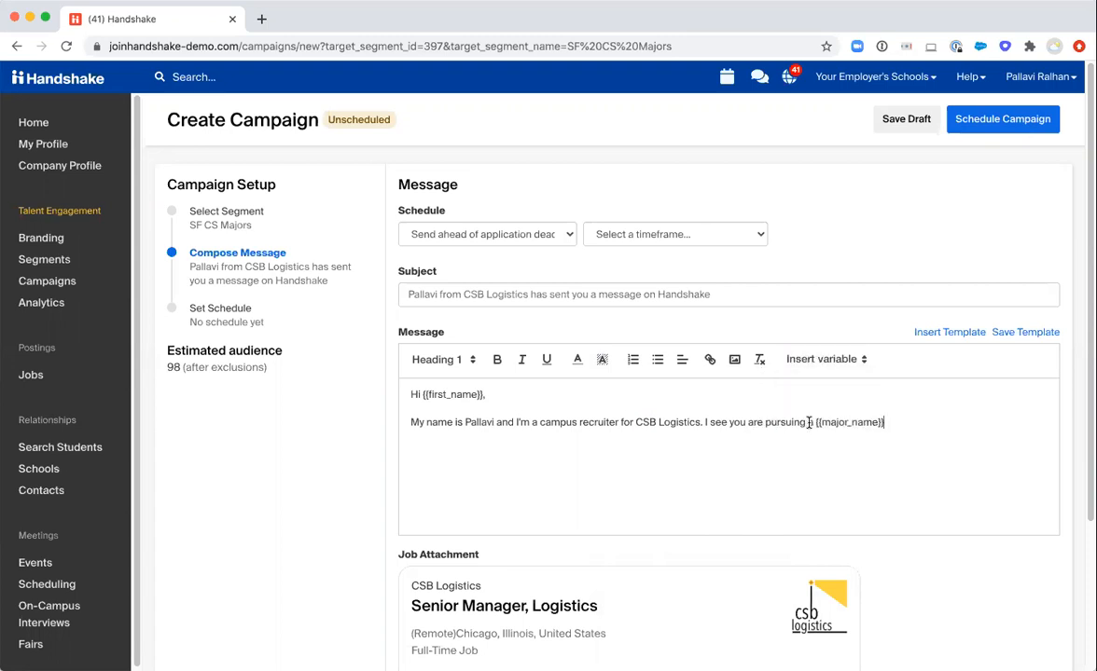
- Finish the sentence with "degree and wanted to share some information on our upcoming positions." and start a new paragraph
type("degree and wanted to sahre som")
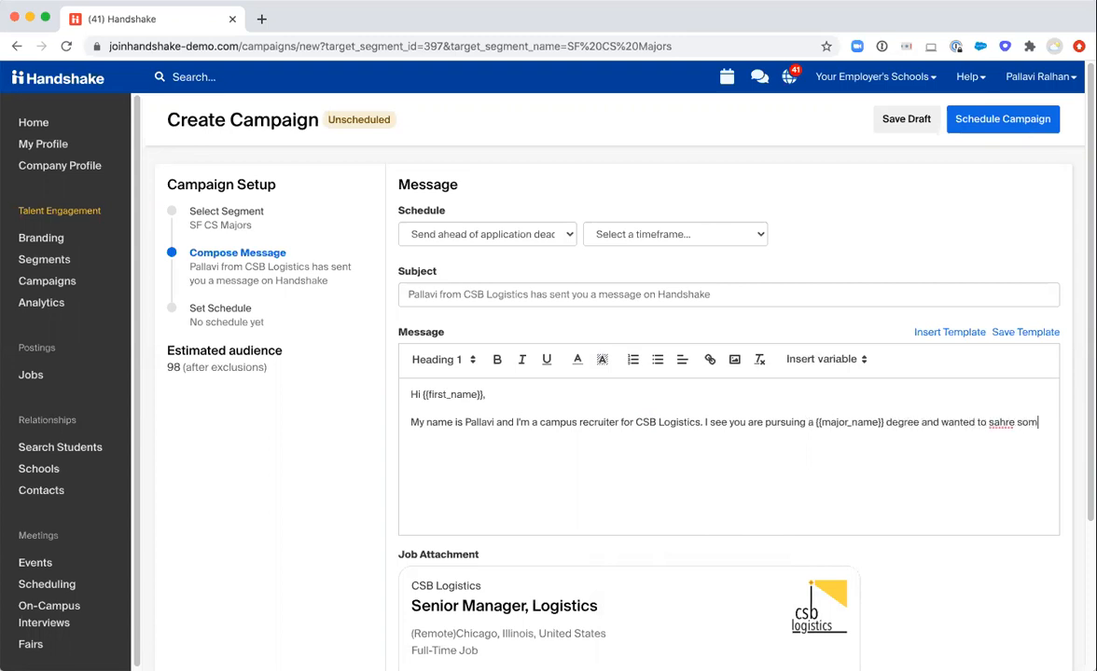
key("BackSpace")
key("BackSpace")
key("BackSpace")
key("BackSpace")
key("BackSpace")
key("BackSpace")
key("BackSpace")
key("BackSpace")
type("hare some inform")
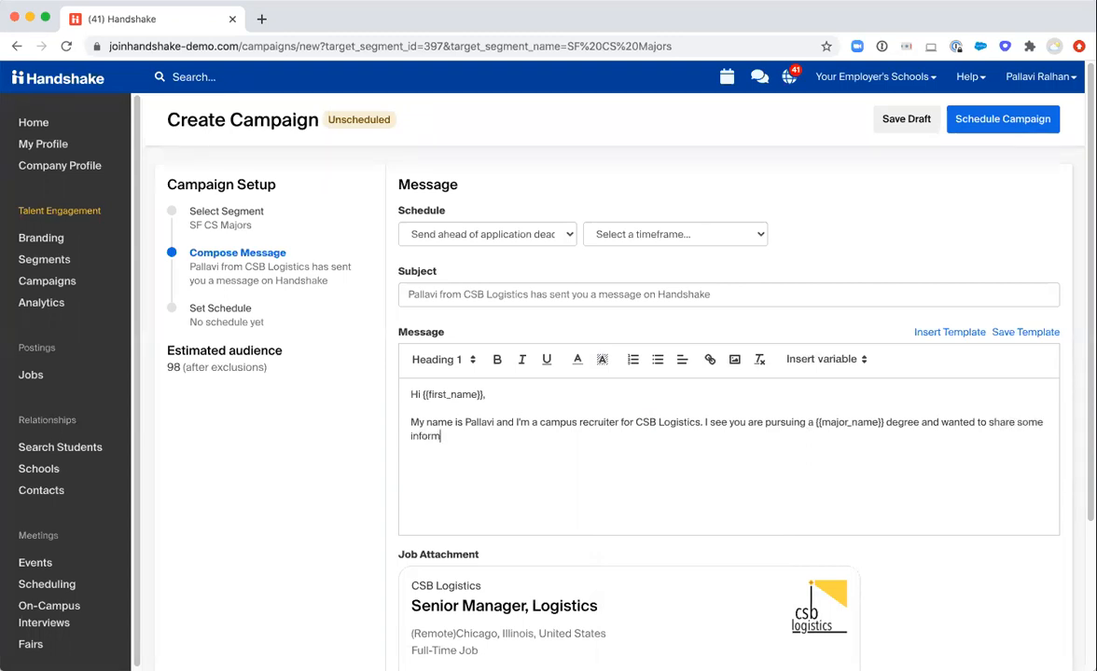
type("ation on our upcoming positions.")
key("Return")
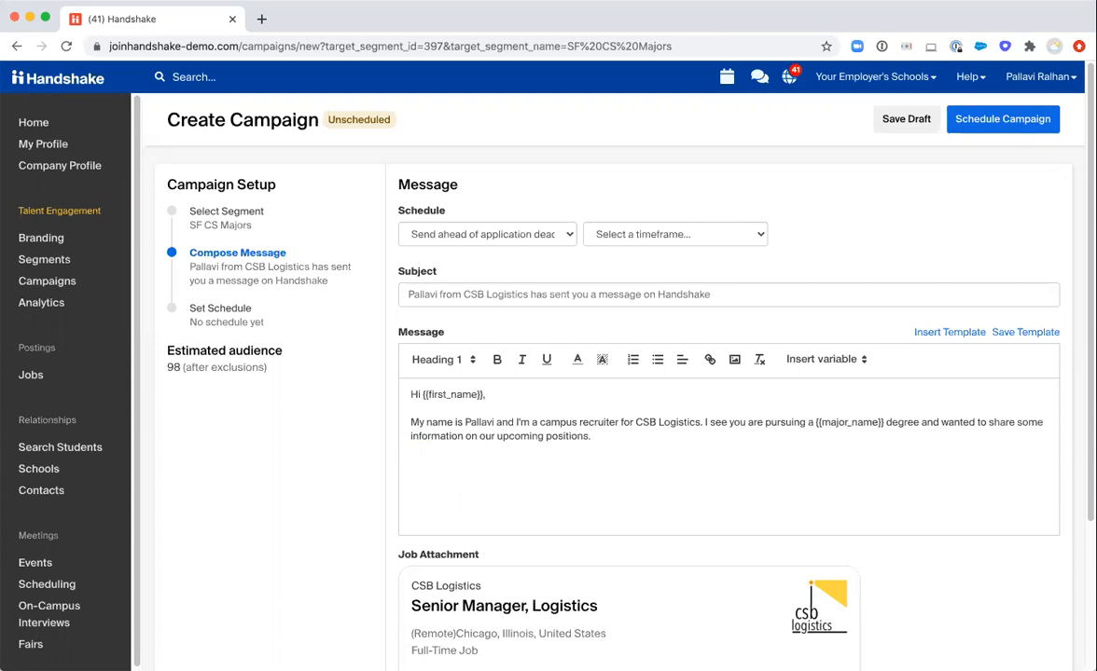
- Add the paragraph "In this role, you'll own your own projects, work cross functionality and solve business critical challenges."
type("In this role, you'll own your own projects, work cross functionality and solve business critical challenges.")
key("Return")
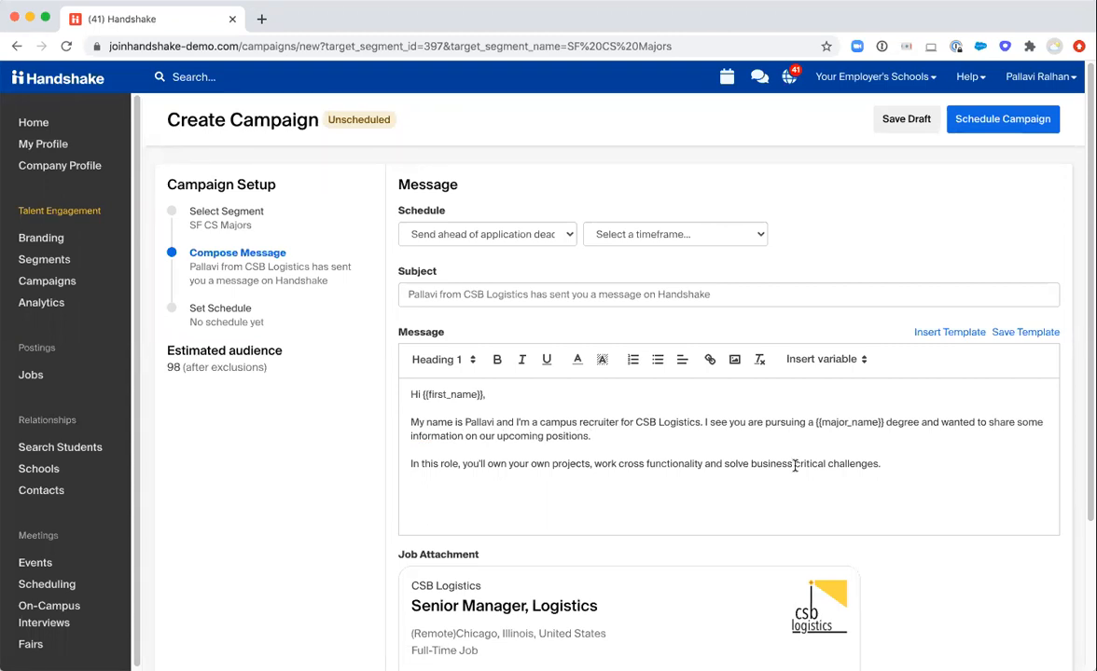
- Add the closing line "If you are interested in applying, click the Apply to Job link below to start your application."
scroll(794, 466, "down", 2)
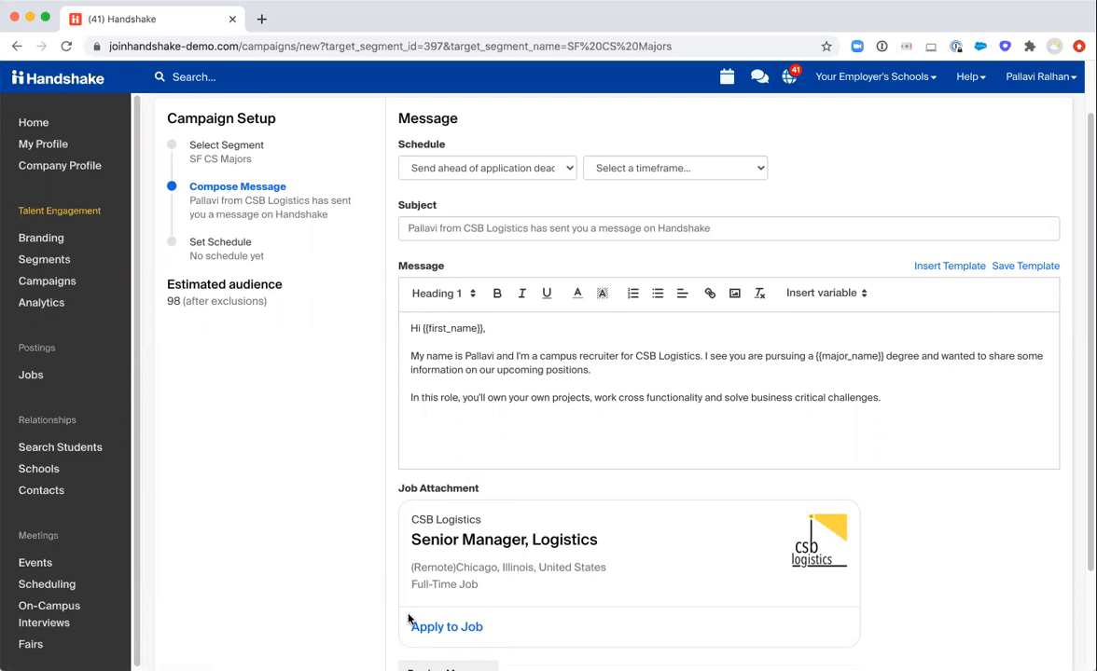
type("If you are interested in ap")
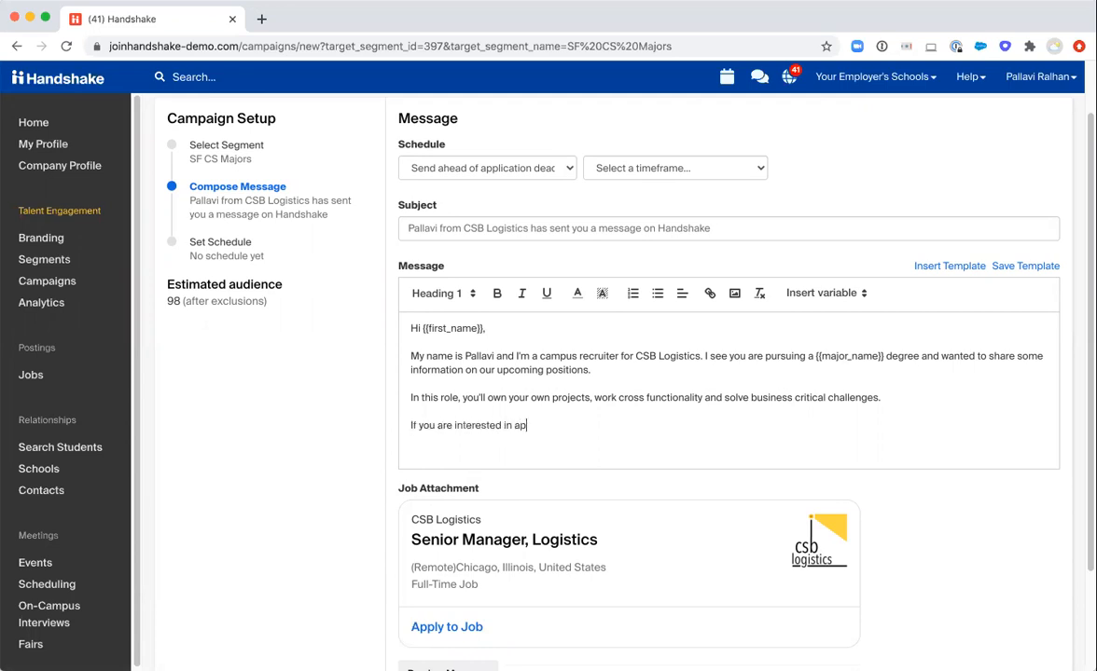
type("plying, click the Apply to JOb link below")
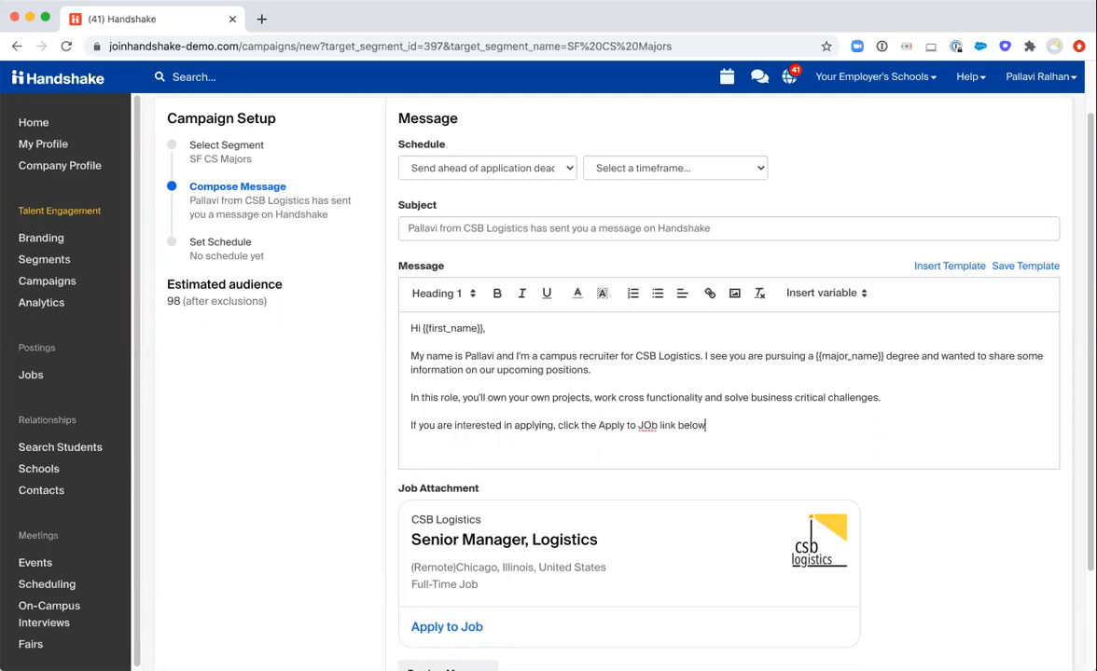
type(" to start your application.")
left_click(649, 427)
key("BackSpace")
type("o")
- Make the message's closing Apply to Job sentence bold and underlined
left_click_drag(838, 422, 407, 426)
key("super+b")
key("super+u")
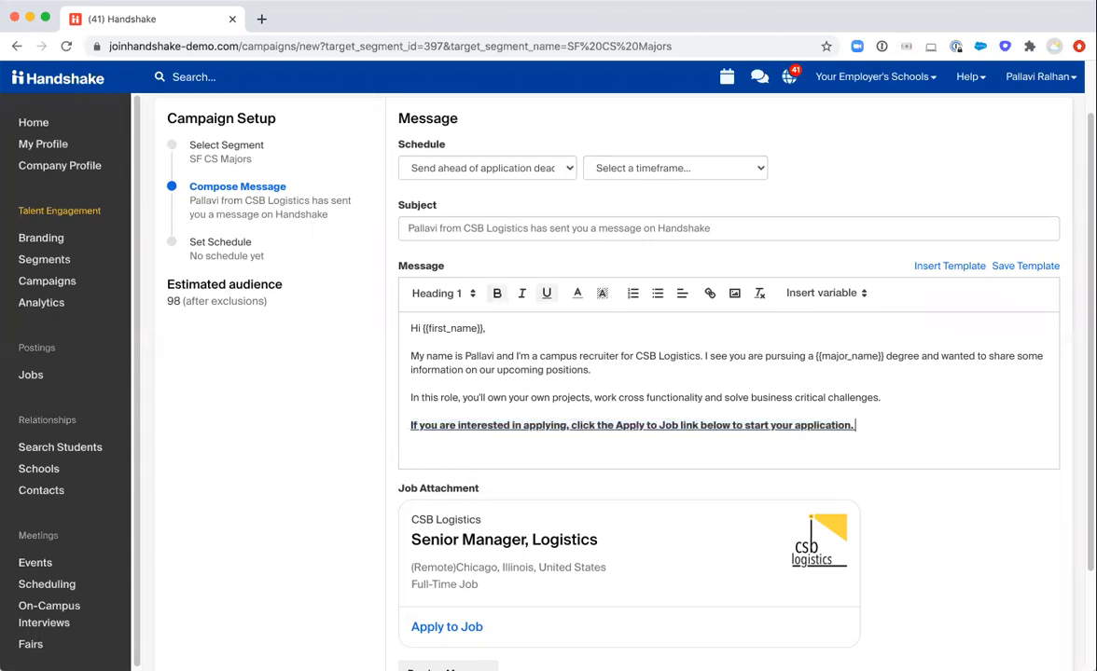
- Add a plain, unformatted sign-off below the bold sentence: "Thanks," followed by the sender's first name on its own line
key("Return")
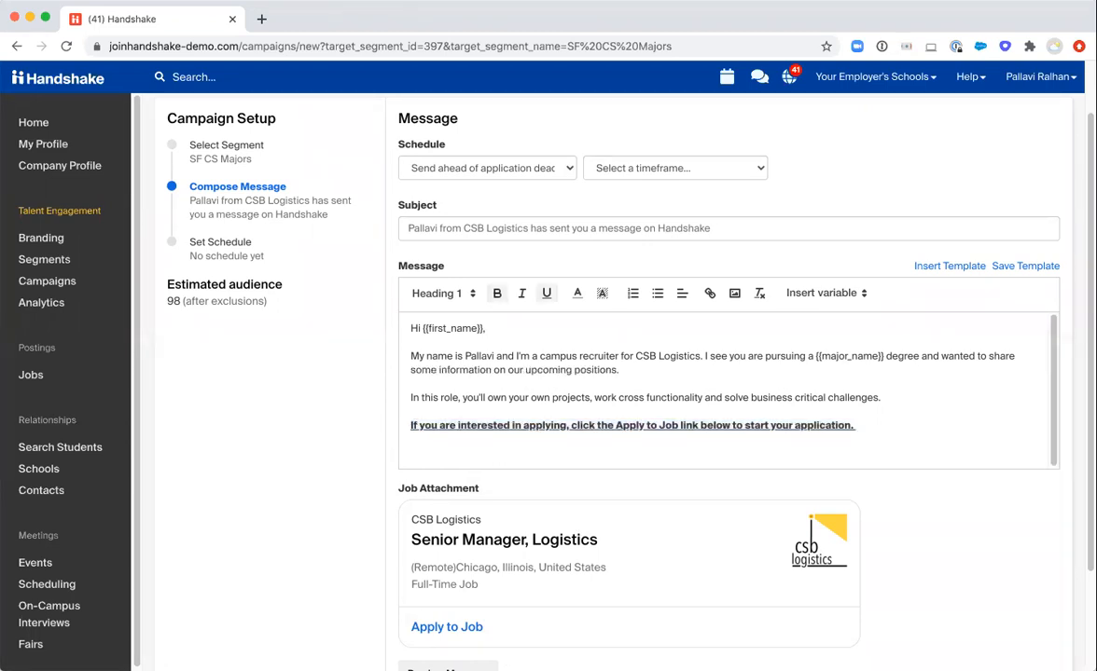
key("super+b")
key("super+u")
type("Thanks,")
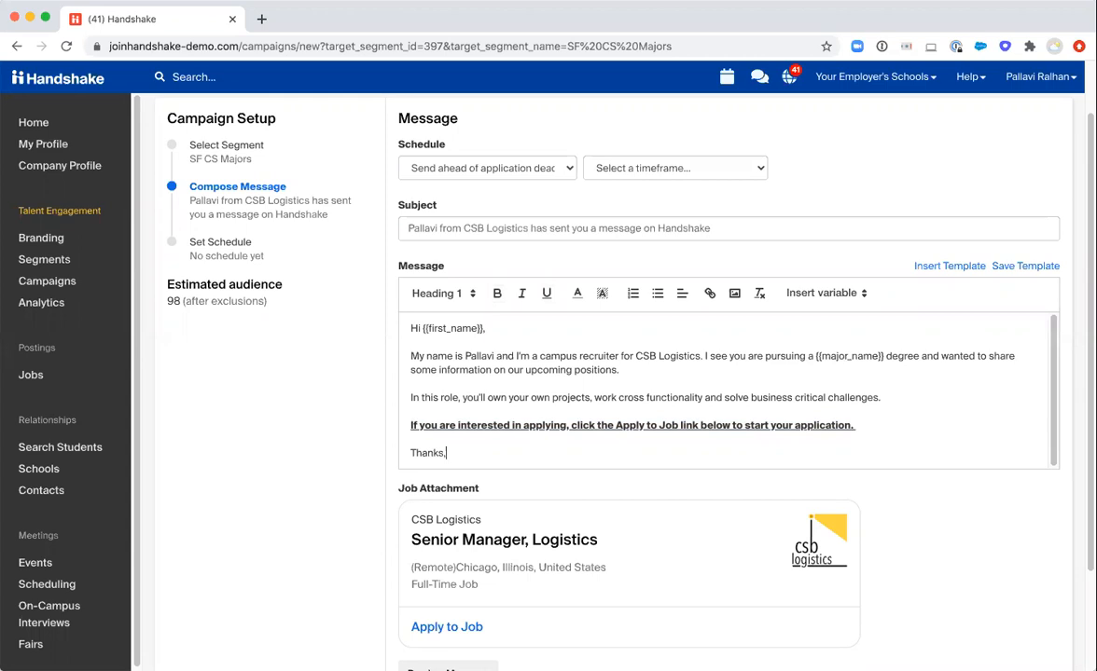
key("Return")
type("pal")
key("BackSpace")
key("BackSpace")
key("BackSpace")
type("Pallavi")
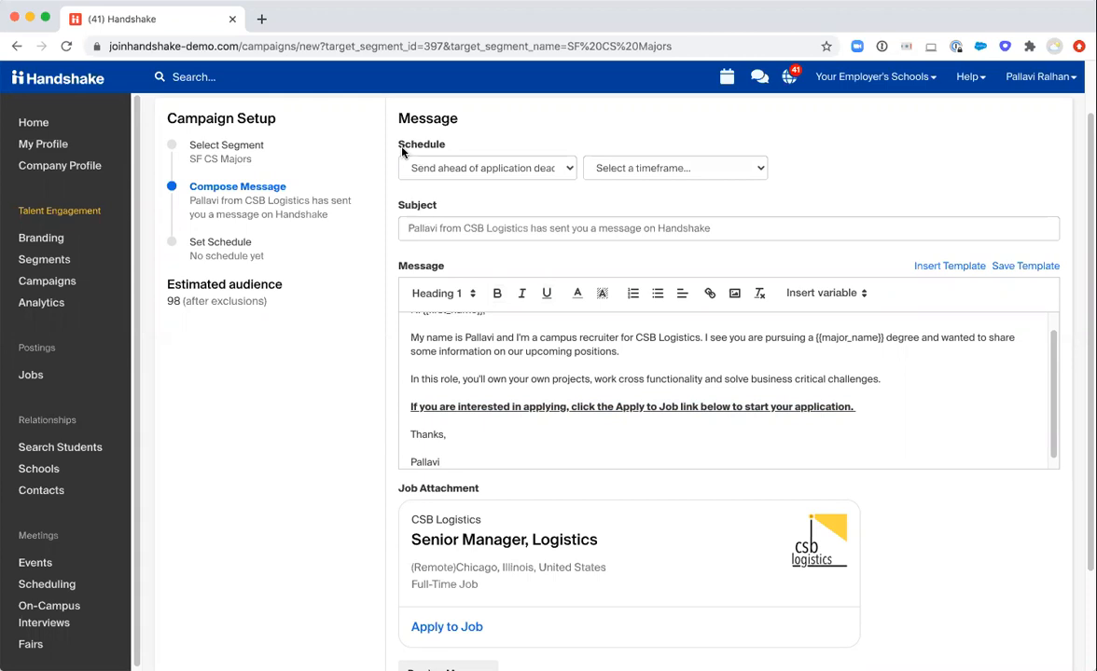
- Schedule the message to send on a specific date, 2020-11-11 at 10:00 am
left_click(567, 174)
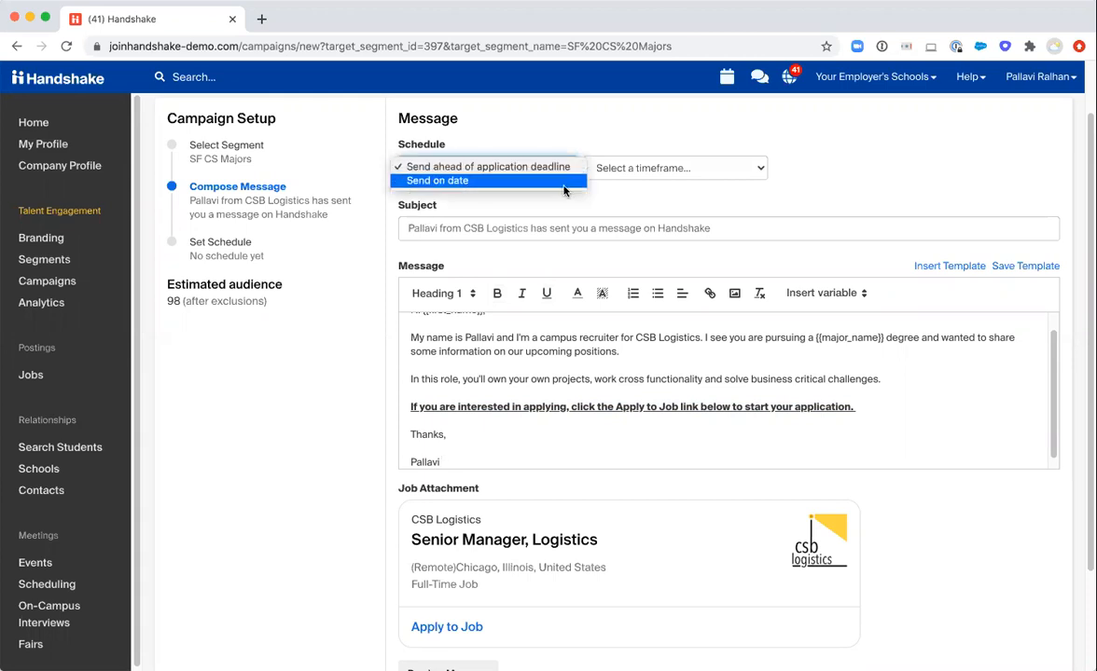
left_click(558, 180)
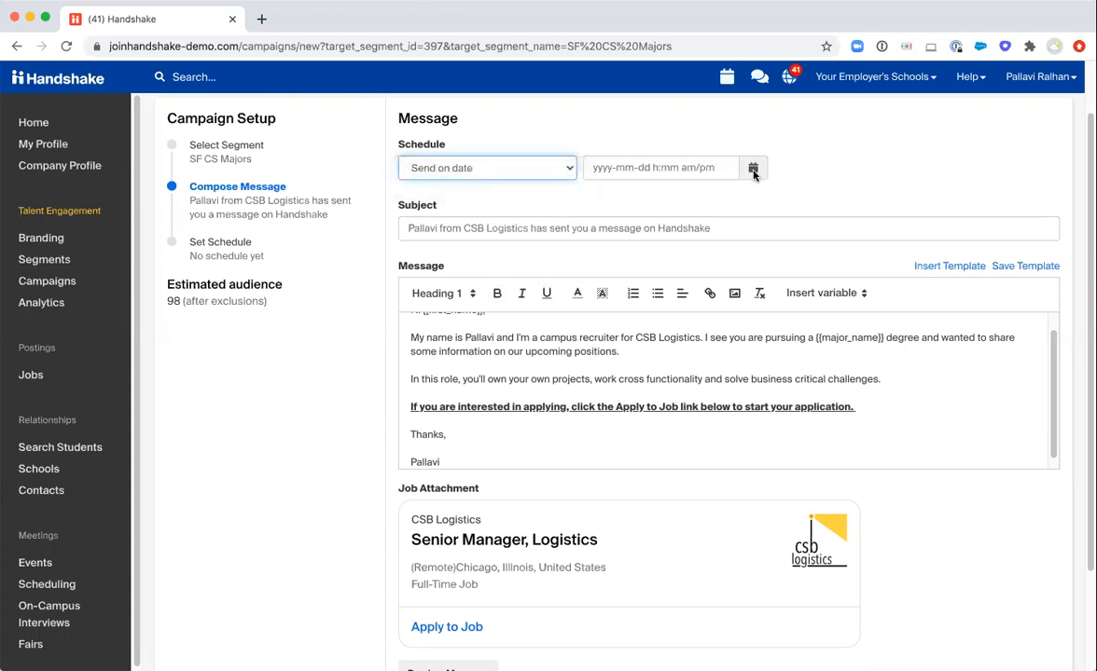
left_click(753, 167)
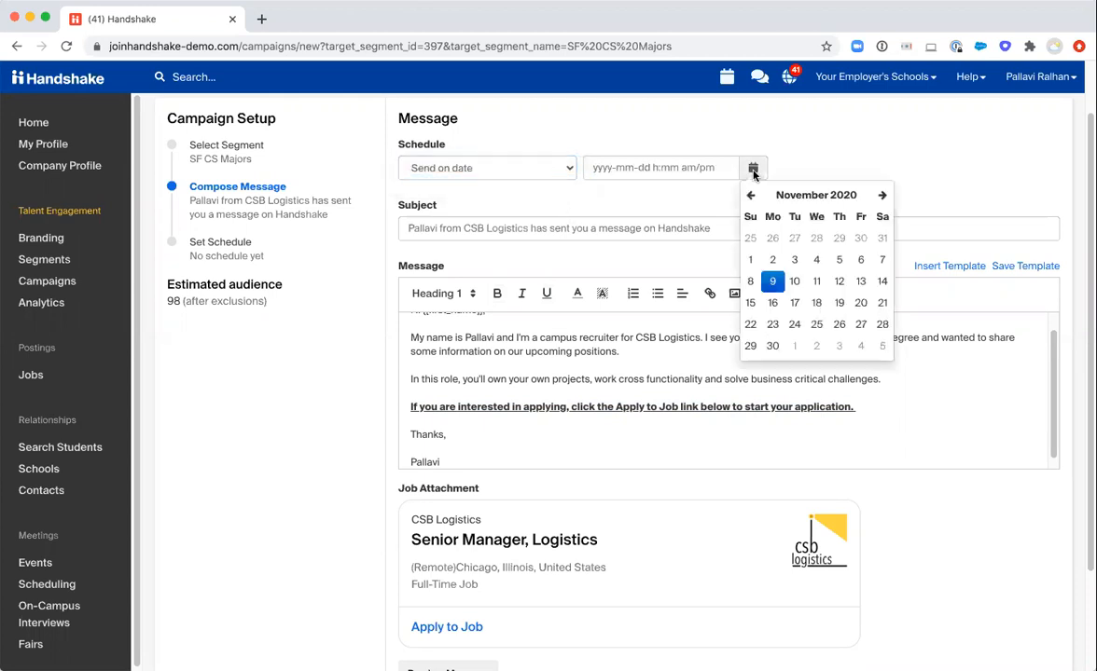
left_click(816, 283)
left_click(846, 268)
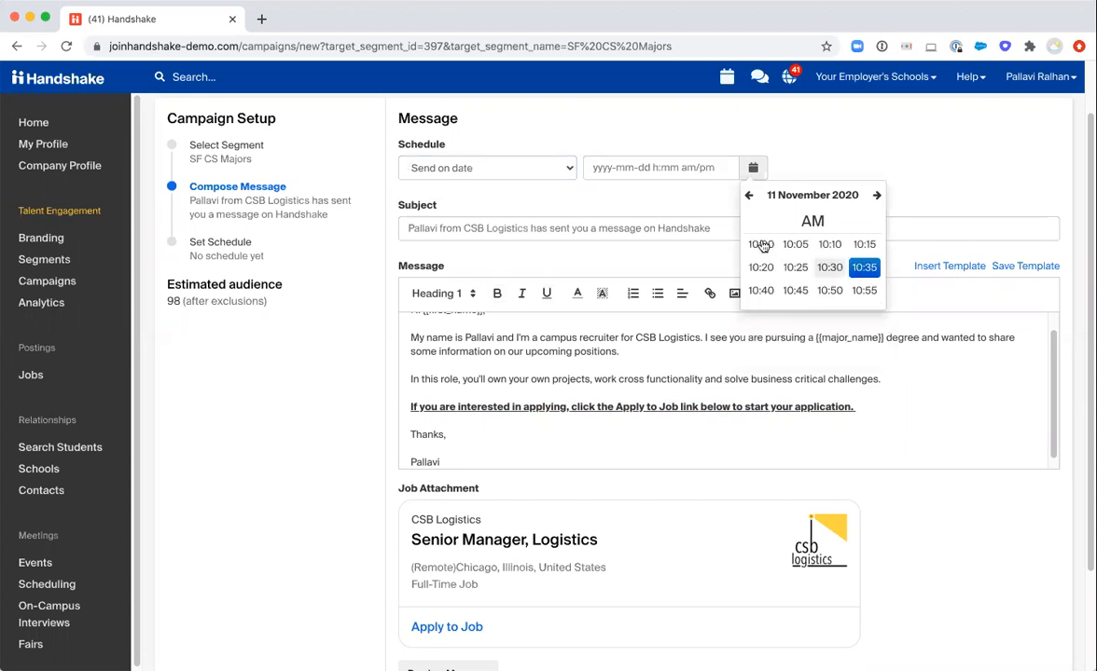
left_click(760, 243)
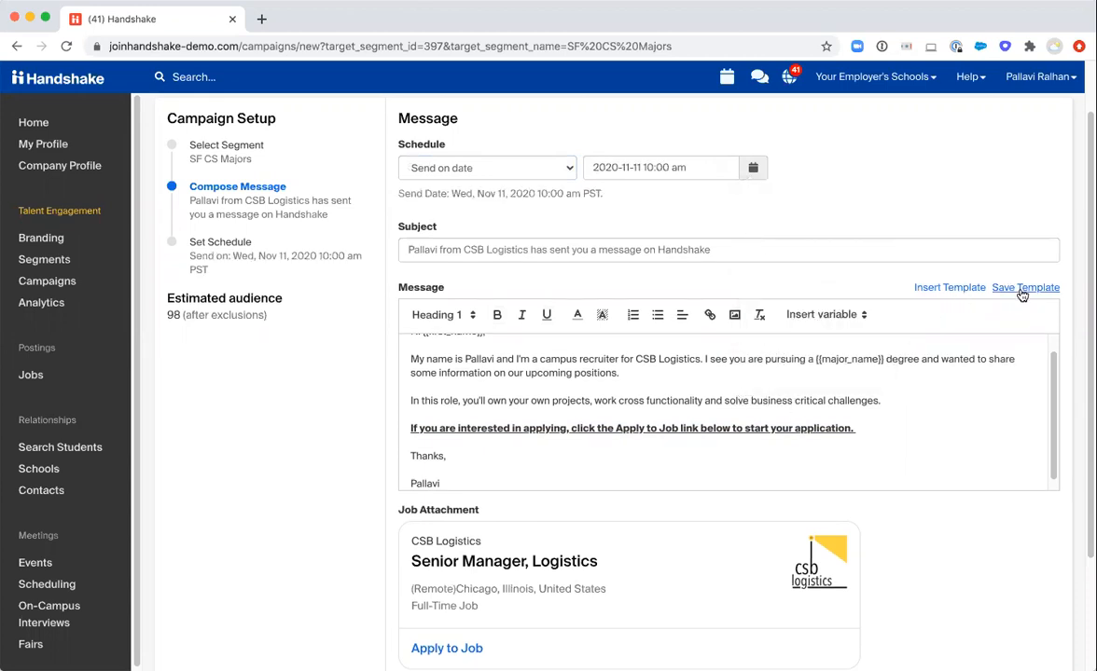
- Browse the team message templates available for insertion and close the list without adding one
left_click(935, 291)
scroll(404, 270, "down", 10)
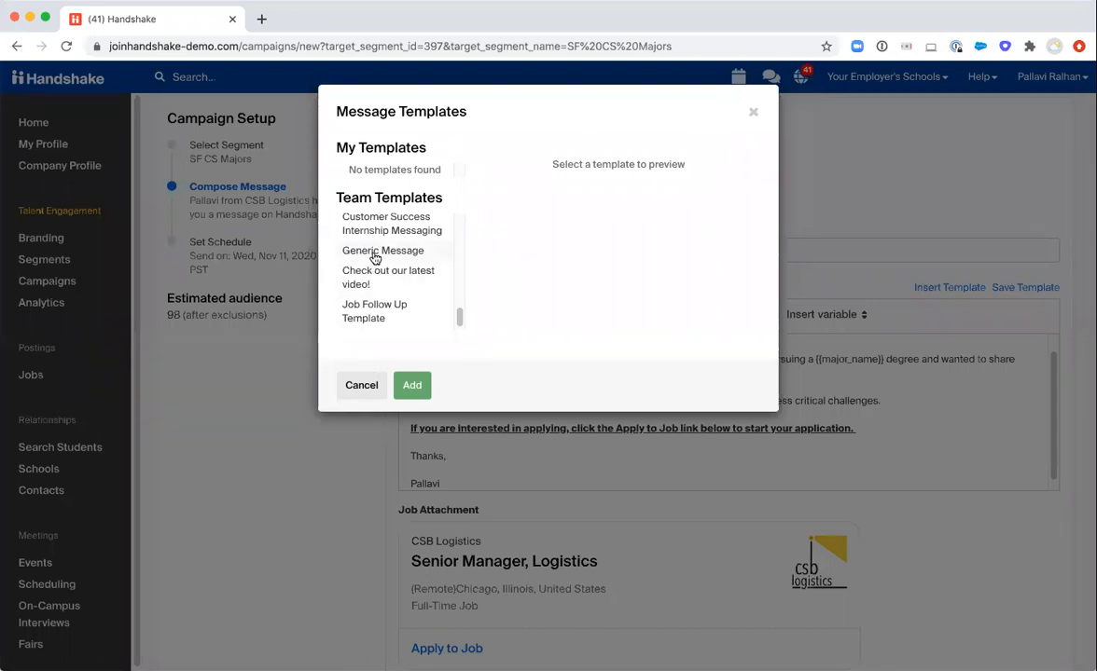
left_click(360, 385)
- Add a follow-up message to the campaign and schedule it to send on date 2020-11-17 at 7:00 am
scroll(422, 399, "down", 1)
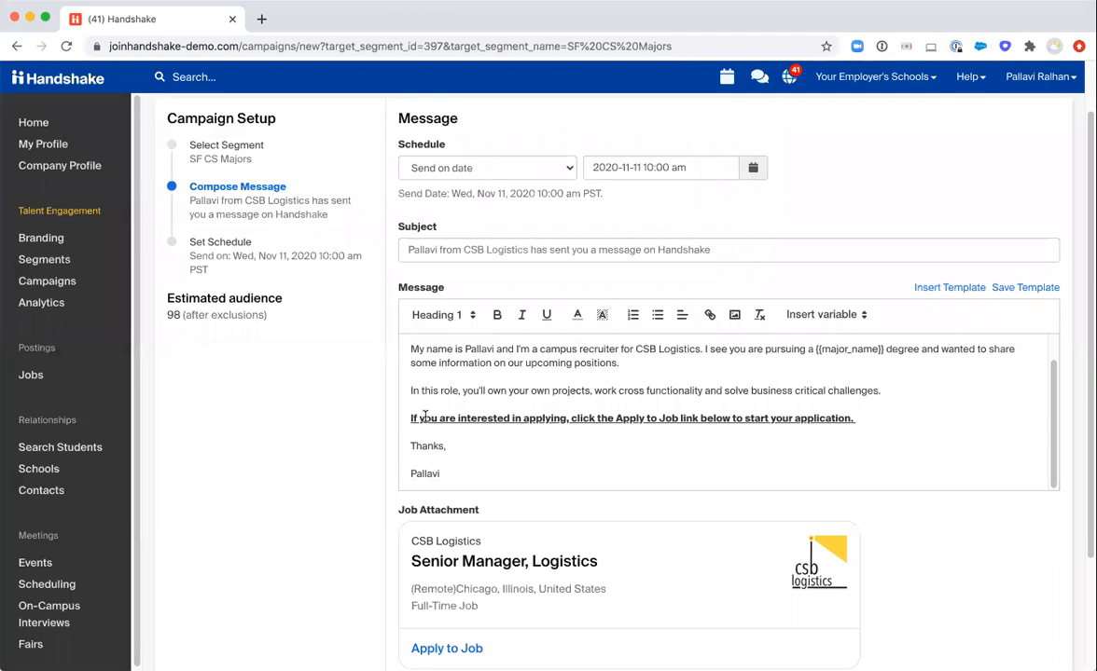
scroll(447, 560, "down", 3)
left_click(451, 610)
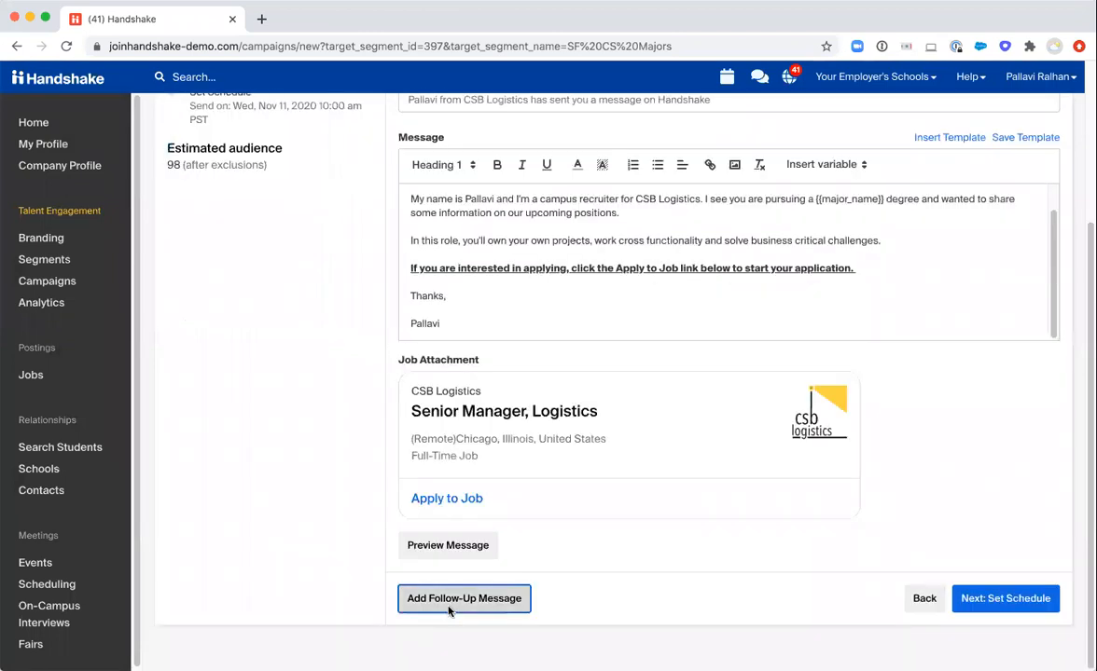
scroll(365, 314, "up", 5)
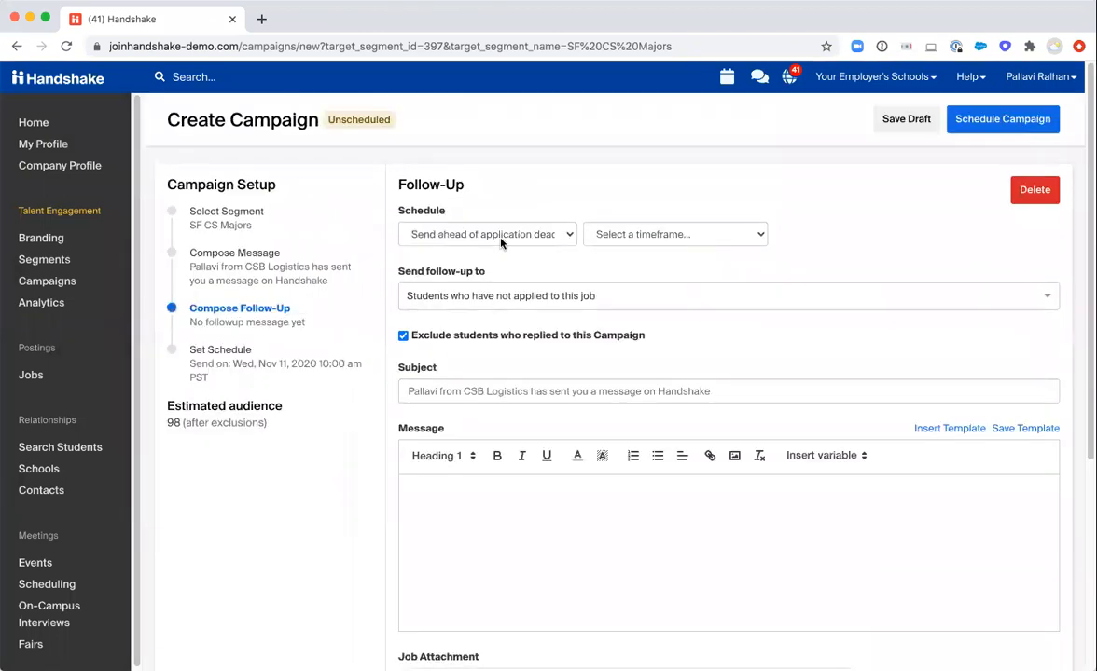
left_click(741, 239)
left_click(571, 236)
left_click(570, 247)
left_click(752, 235)
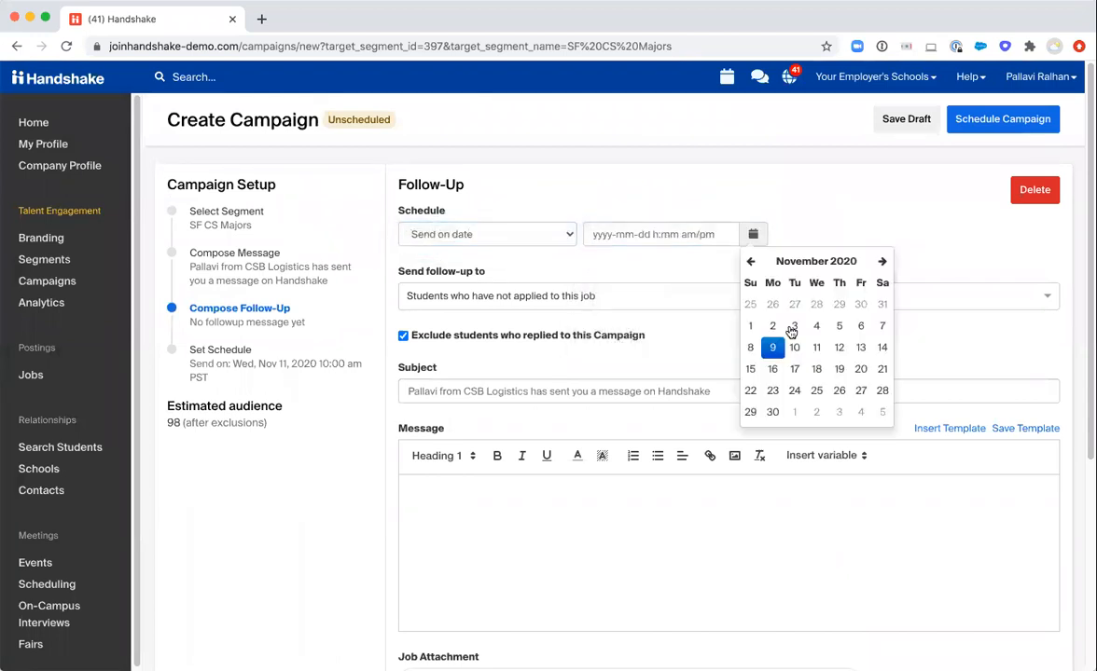
left_click(788, 368)
left_click(779, 333)
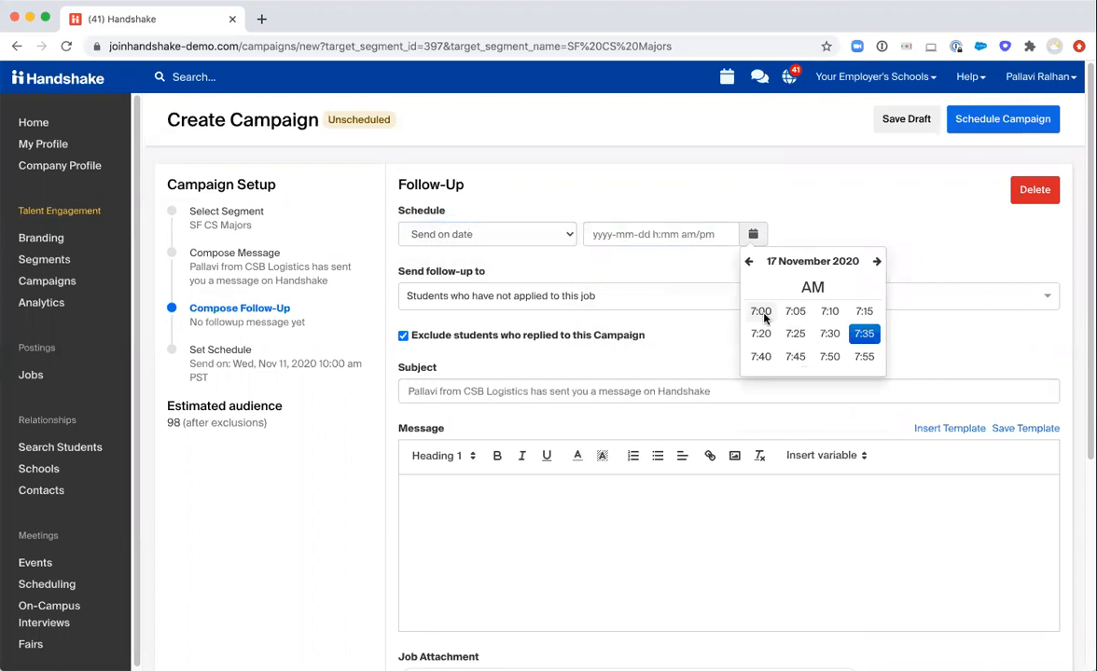
left_click(759, 311)
- Target the follow-up at students who did not read the first message and open its body with "Hi {{first_name}}," using the first name variable
left_click(679, 319)
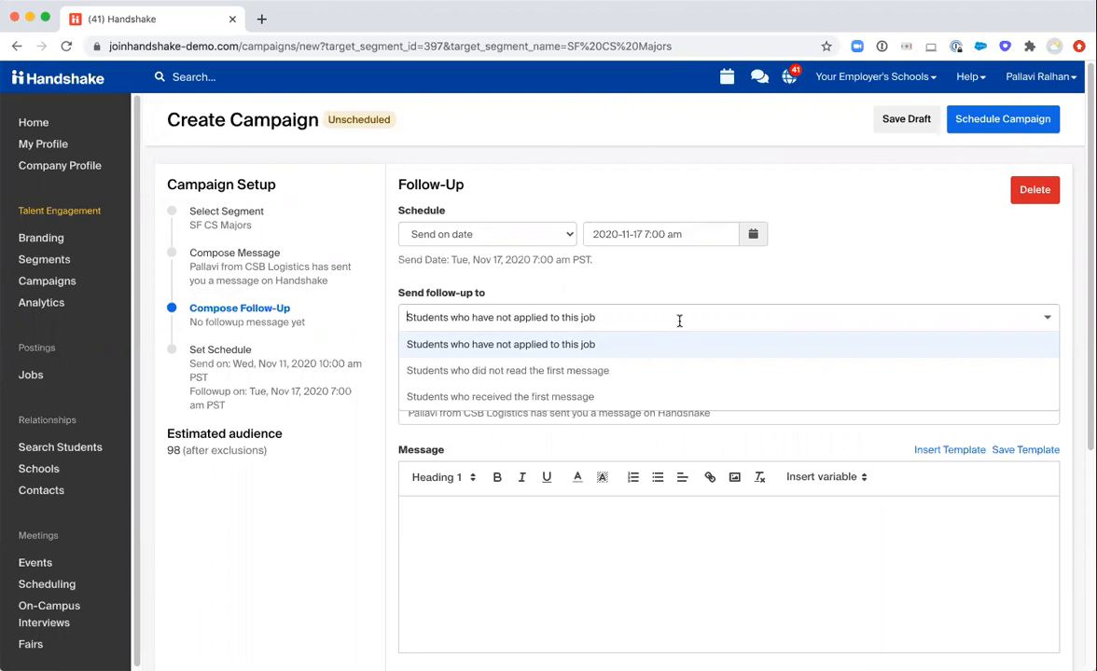
left_click(661, 371)
left_click(676, 543)
type("Hi")
left_click(846, 478)
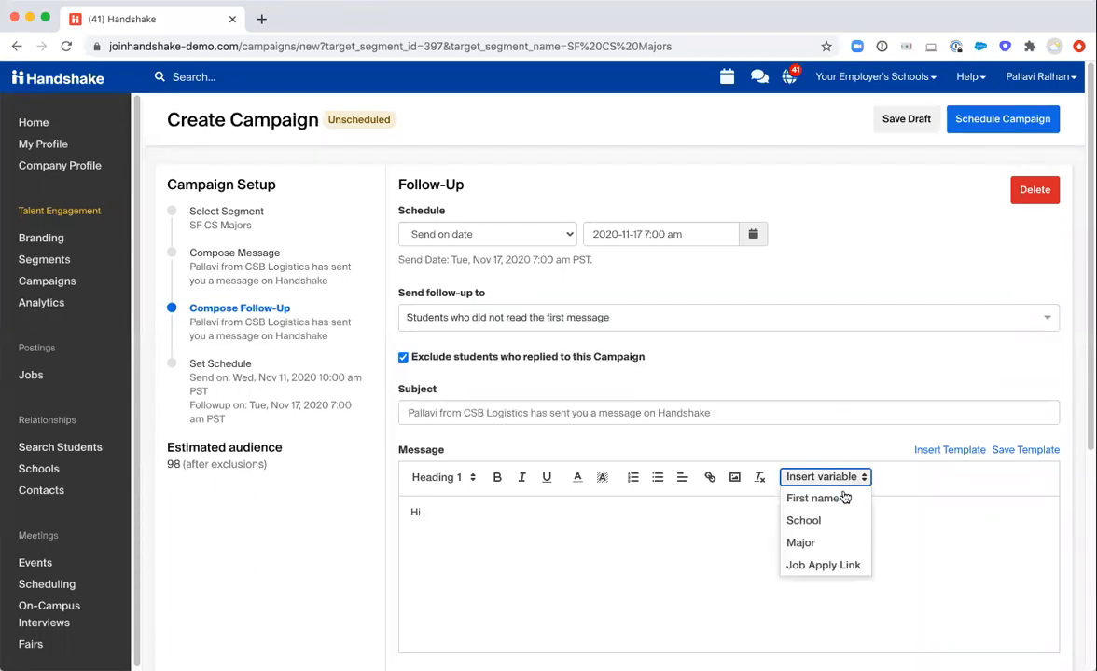
left_click(843, 499)
type(", ")
- Write the follow-up paragraph "Just following up and letting you know we still are taking applications."
type("Just")
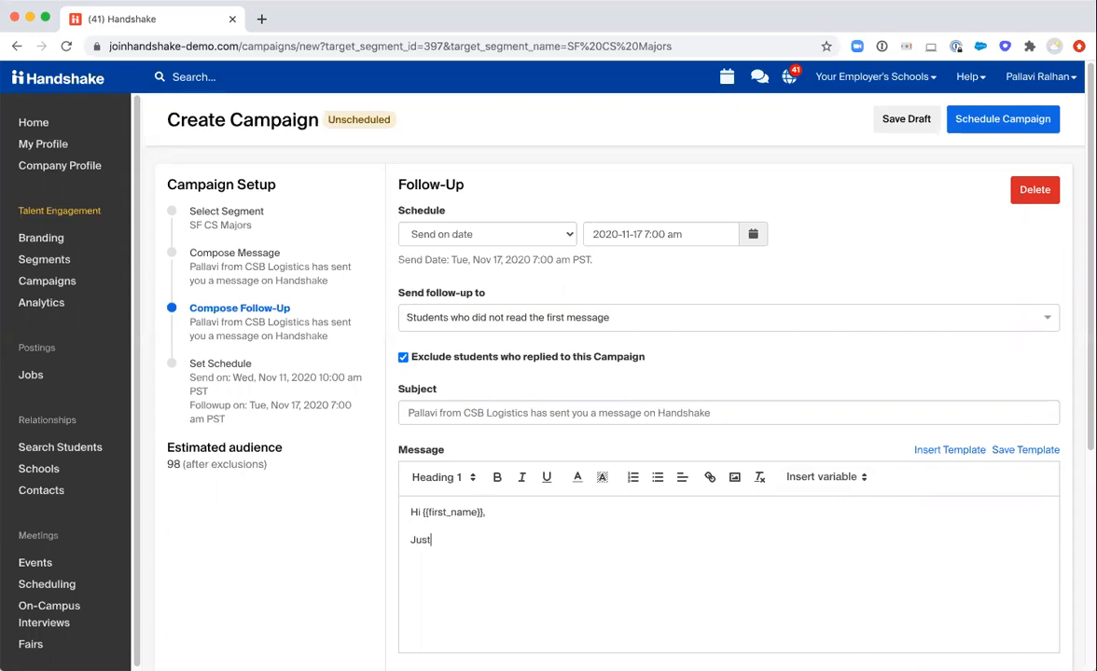
type(" following up and leeting you ")
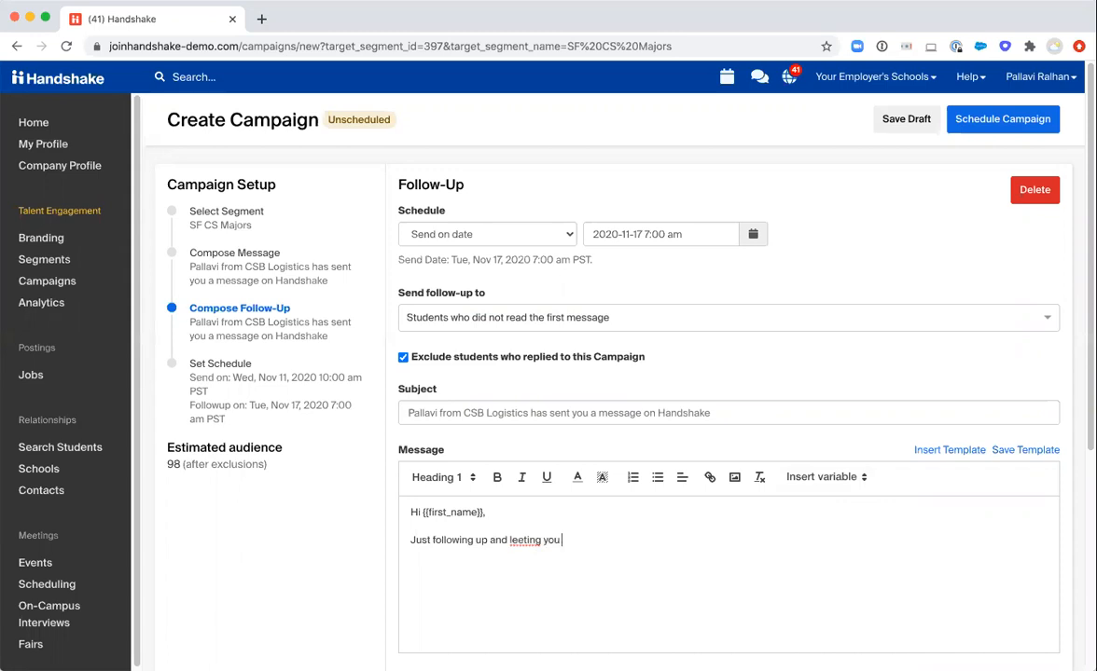
type("know we still are taking app")
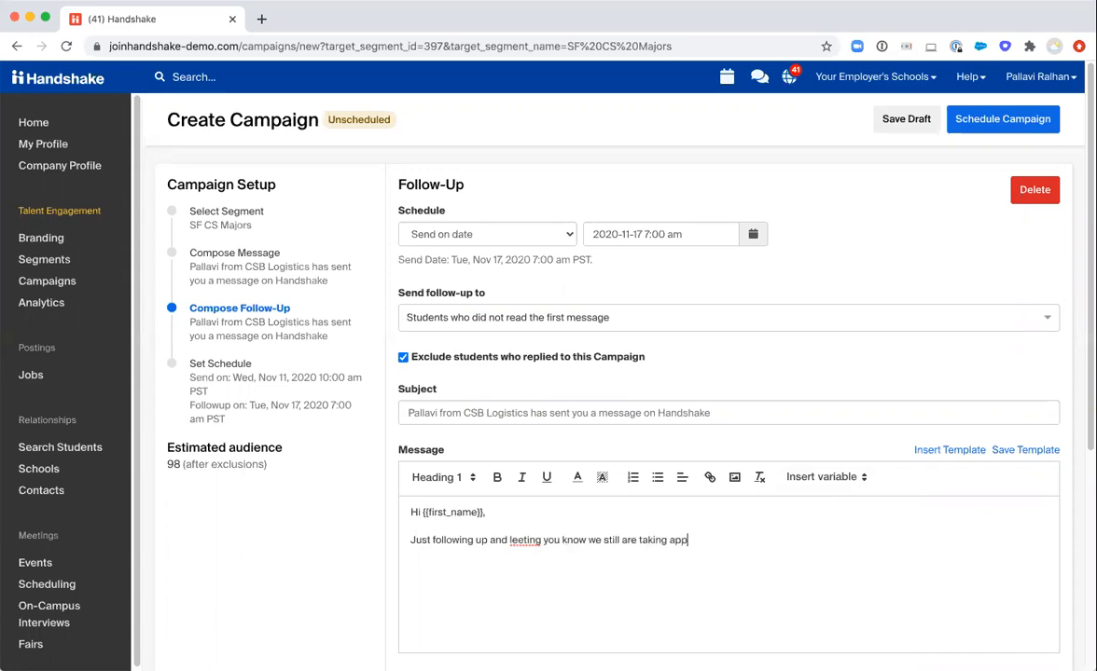
type("lications.")
scroll(710, 549, "down", 3)
left_click(518, 394)
type("t")
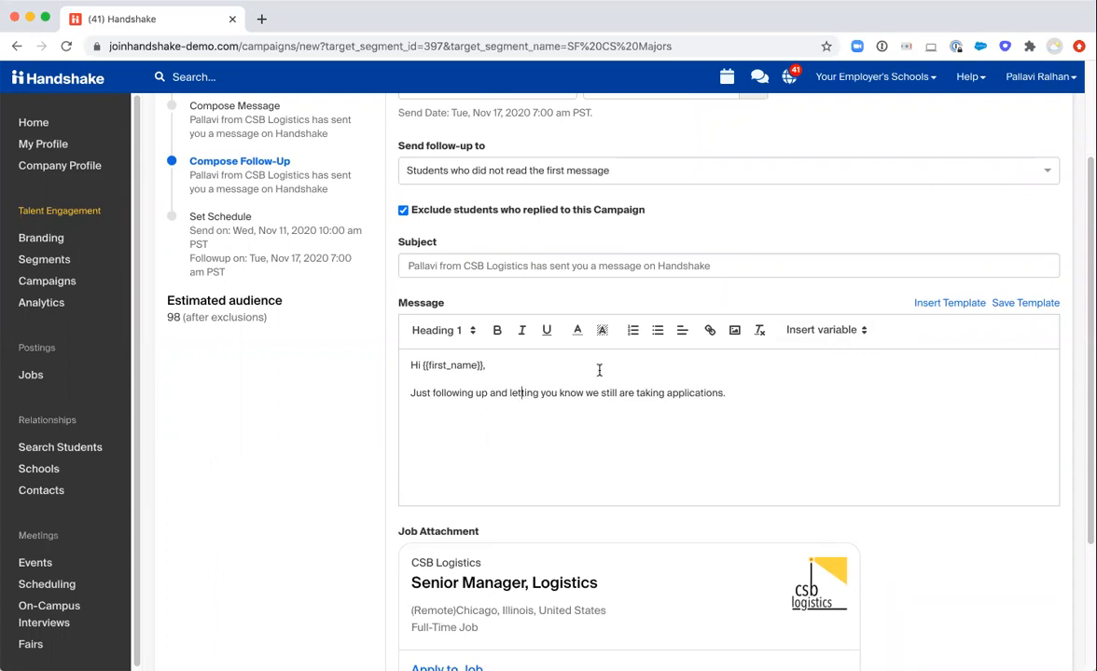
- Proceed from the follow-up to the campaign's schedule settings and schedule the campaign
scroll(599, 370, "down", 4)
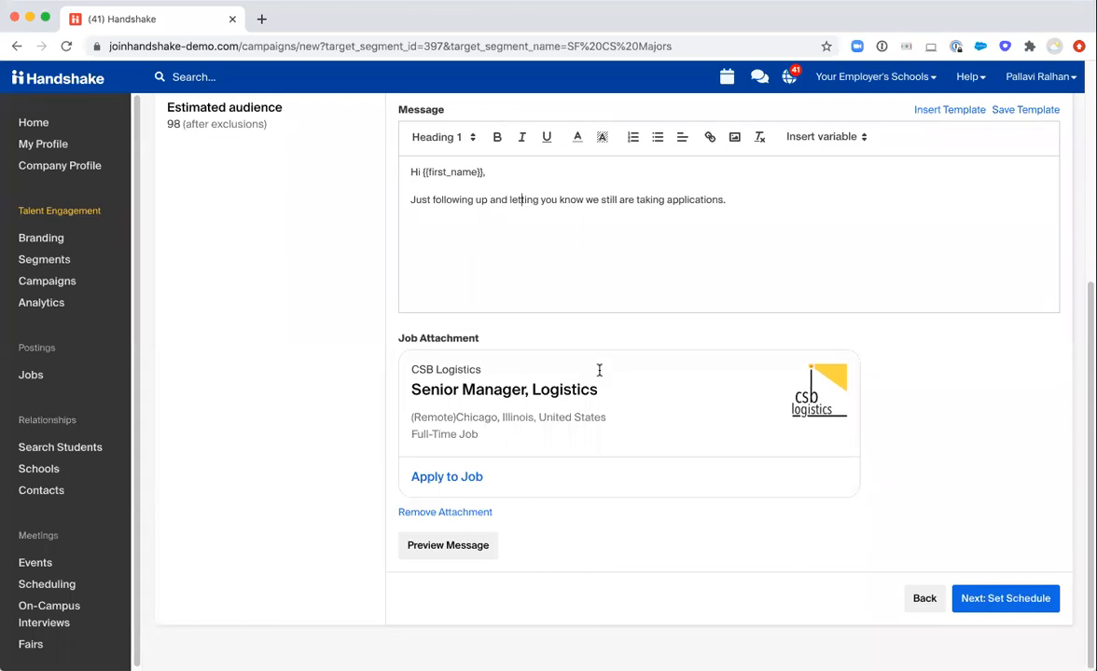
scroll(599, 370, "up", 7)
scroll(599, 370, "down", 7)
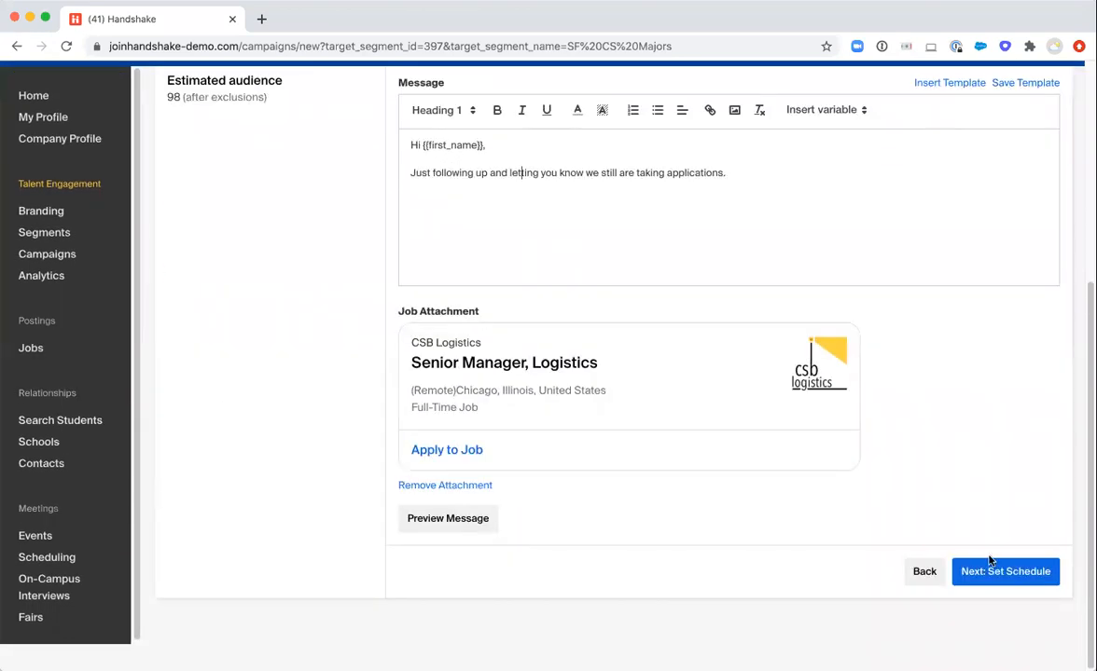
left_click(989, 595)
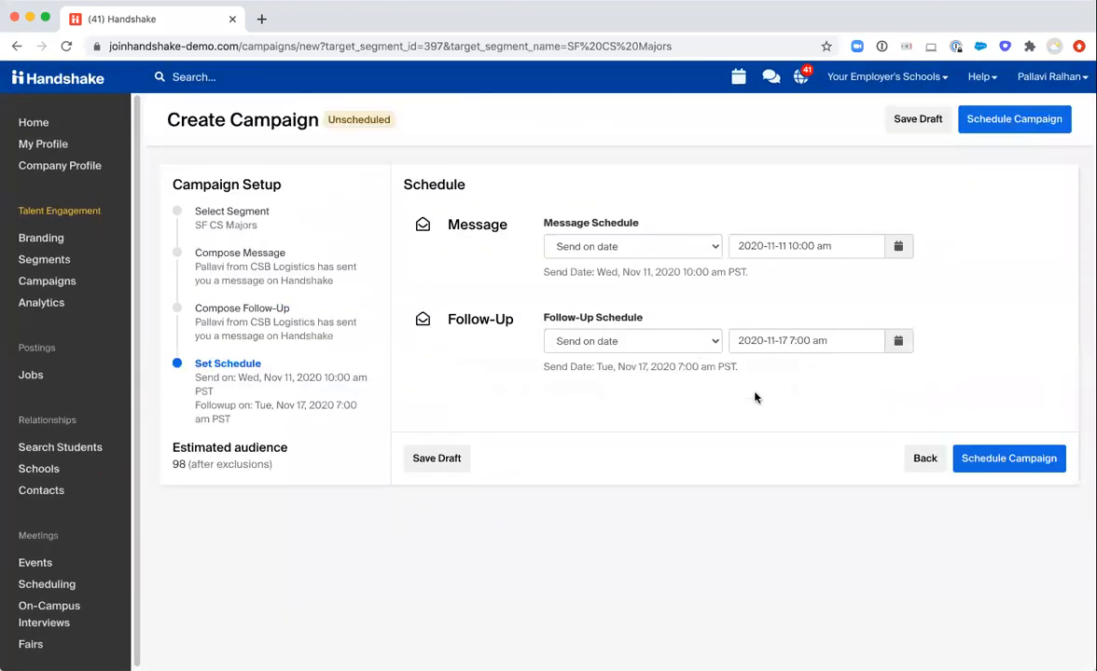
left_click(1001, 119)
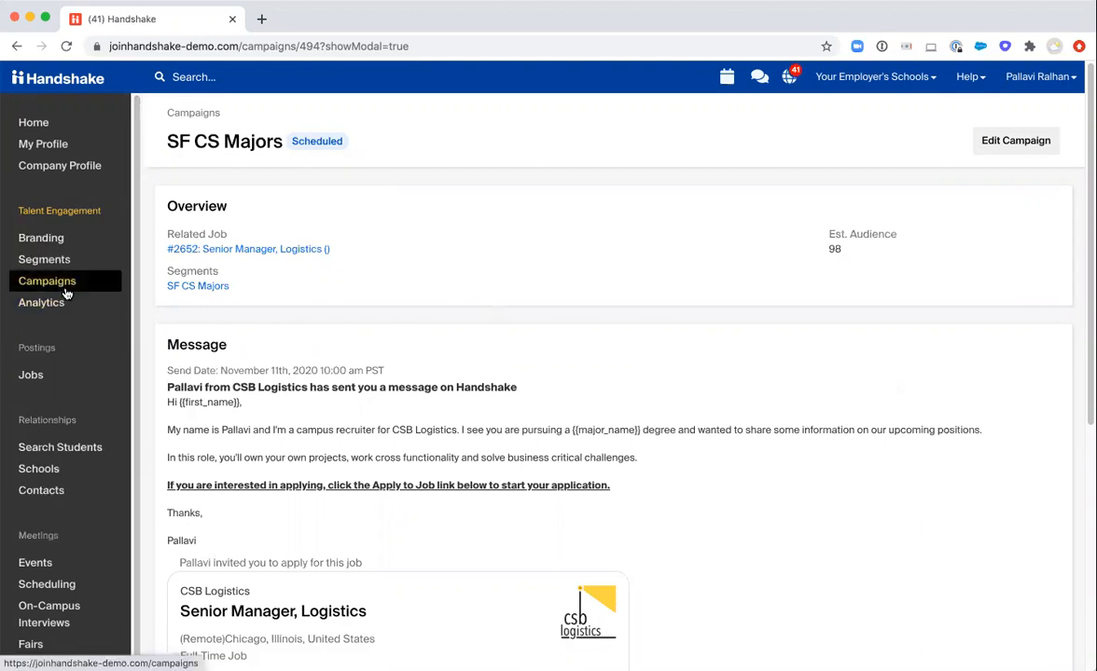
- View the scheduled and unscheduled campaign lists and return to the campaign results overview
left_click(37, 289)
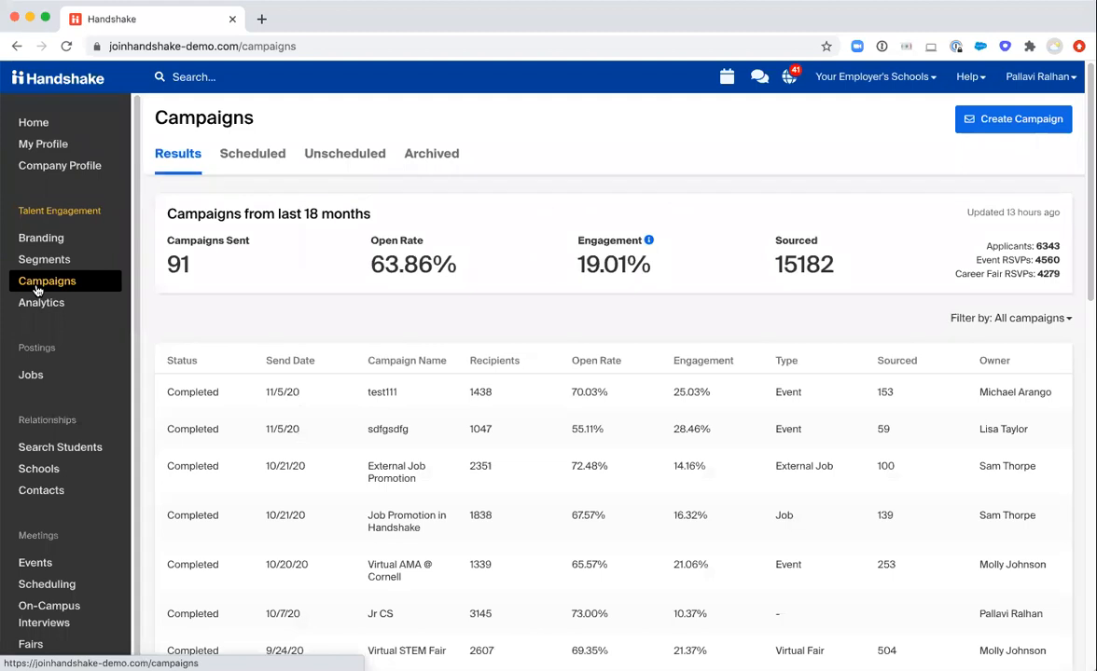
left_click(238, 163)
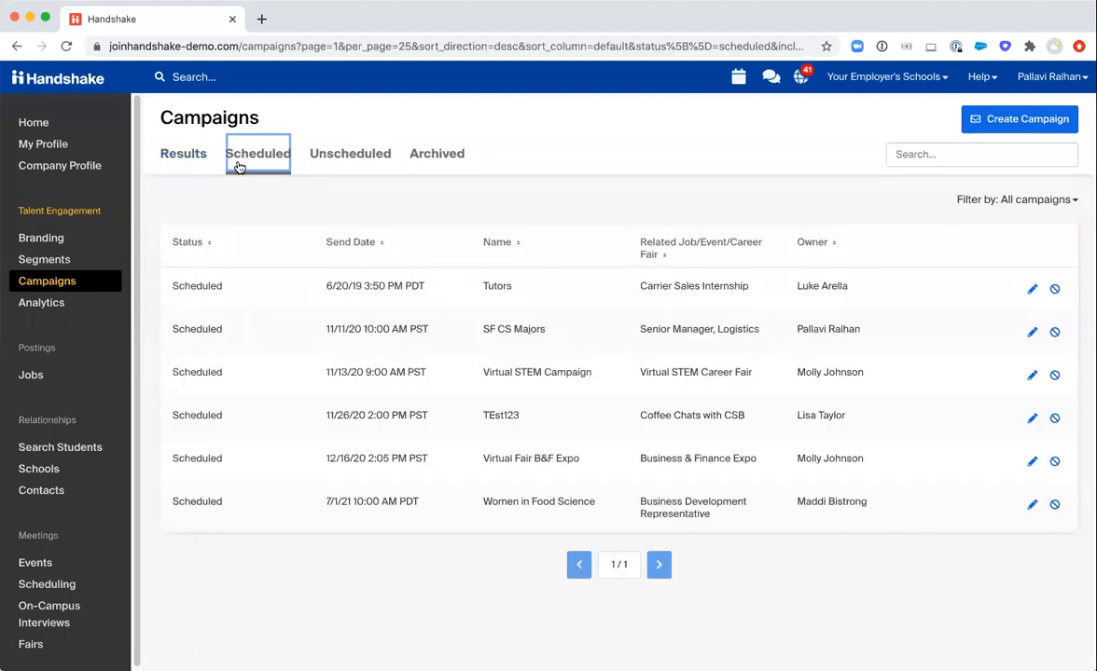
left_click(322, 168)
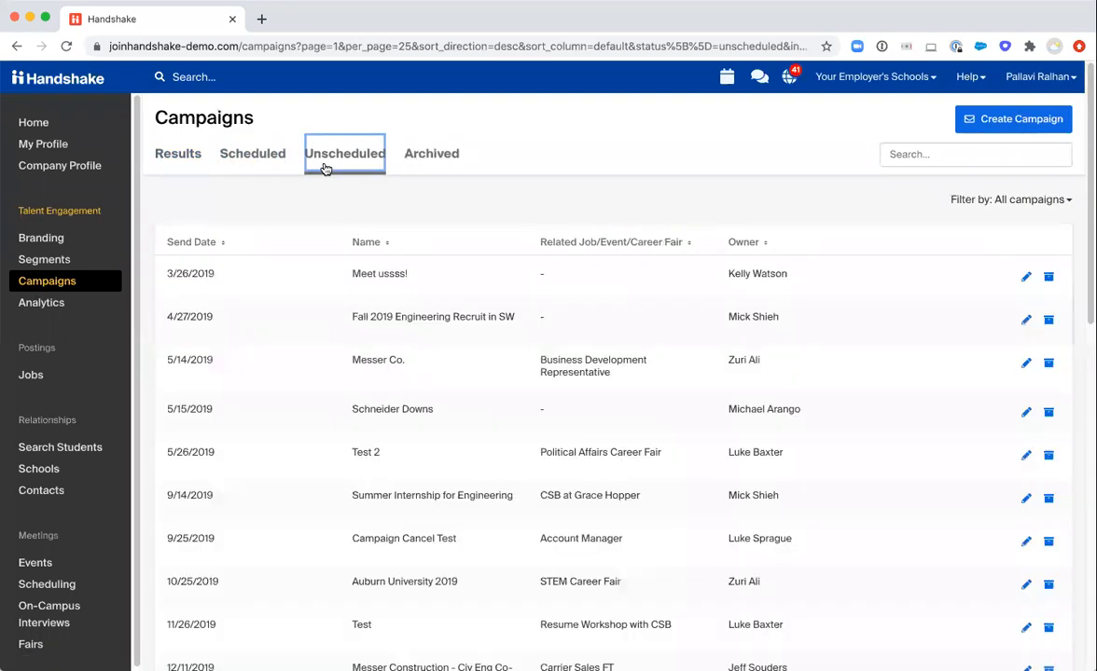
left_click(186, 164)
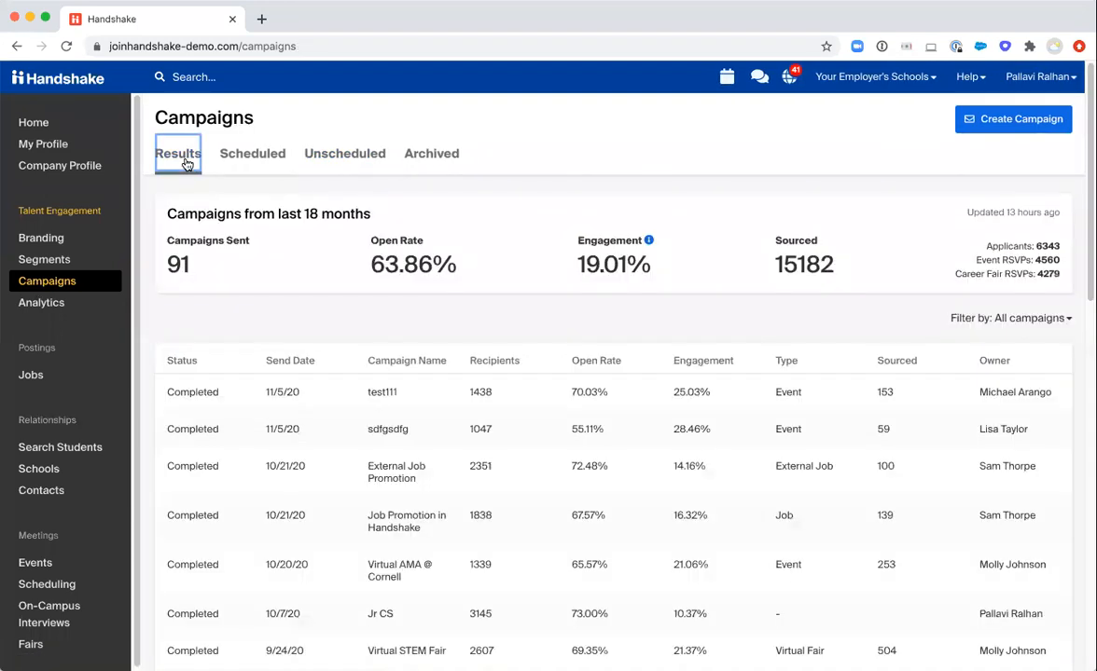